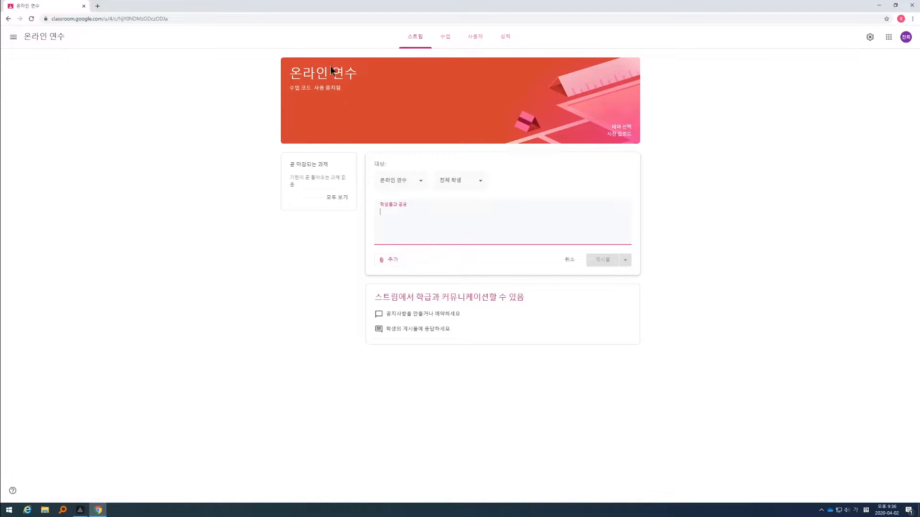
Step: Try adding the 테스트, test and remaining class to the announcement's recipients, and check the student audience options
{"action": "left_click", "coordinate": [404, 185]}
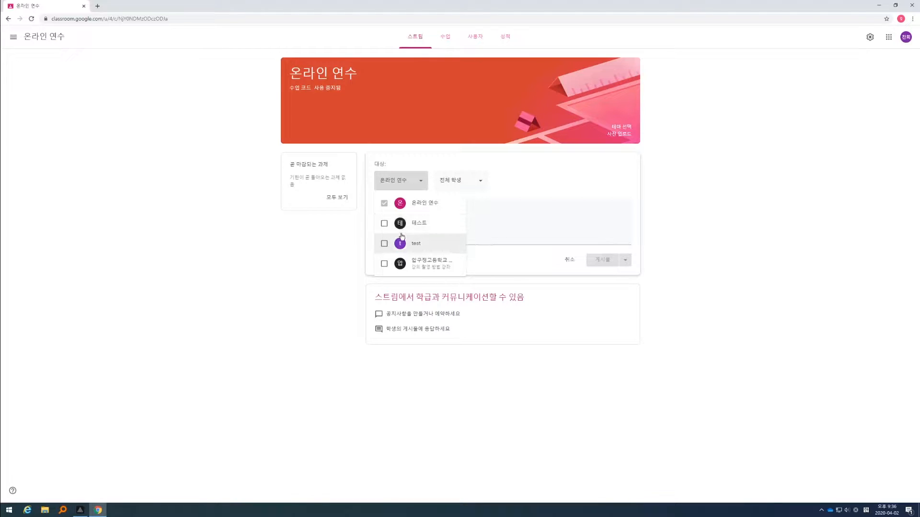
{"action": "left_click", "coordinate": [384, 223]}
{"action": "left_click", "coordinate": [384, 243]}
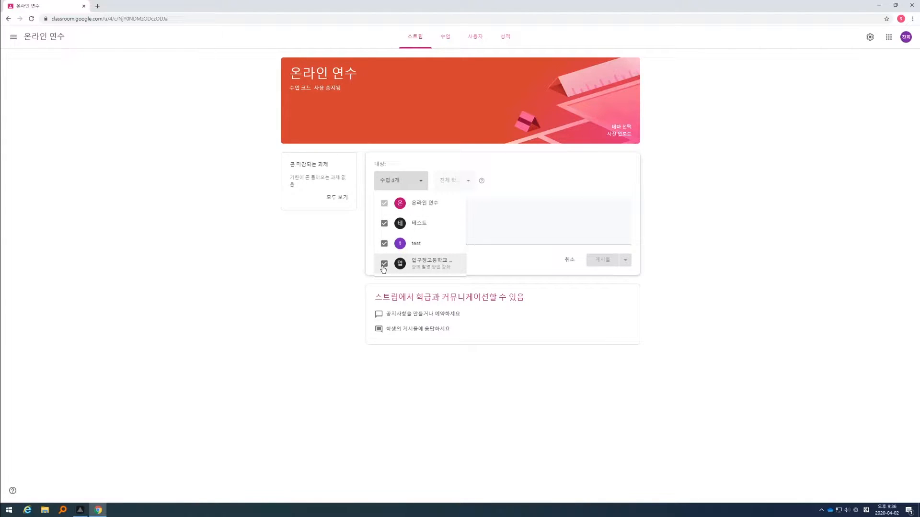
{"action": "left_click", "coordinate": [383, 244]}
{"action": "left_click", "coordinate": [384, 223]}
{"action": "left_click", "coordinate": [383, 245]}
{"action": "left_click", "coordinate": [384, 244]}
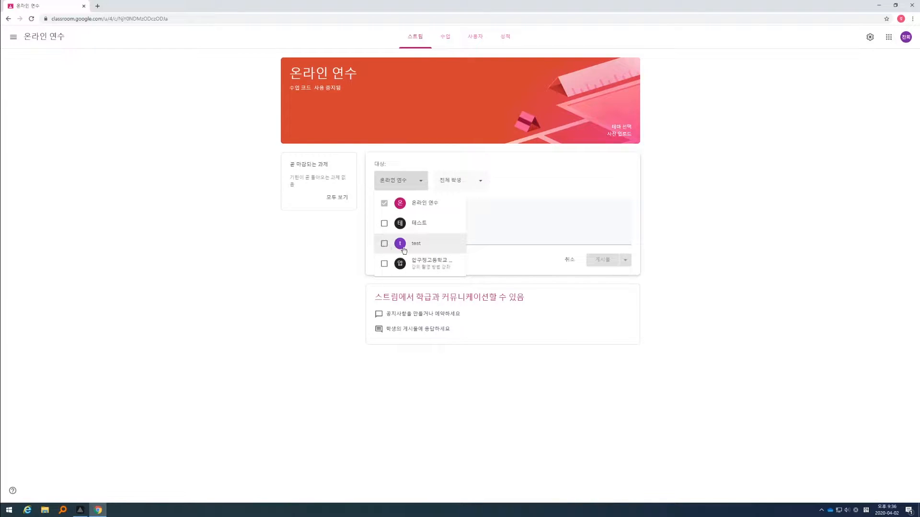
{"action": "left_click", "coordinate": [351, 241]}
{"action": "left_click", "coordinate": [458, 181]}
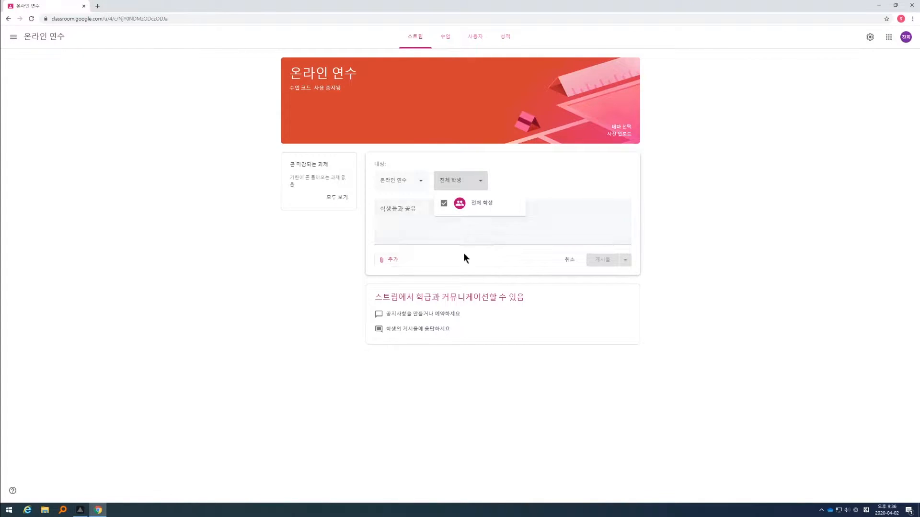
Step: Enter the announcement text "오늘 하루도 열공!^^" for all students of the 온라인 연수 class
{"action": "left_click", "coordinate": [416, 227]}
{"action": "left_click", "coordinate": [416, 226]}
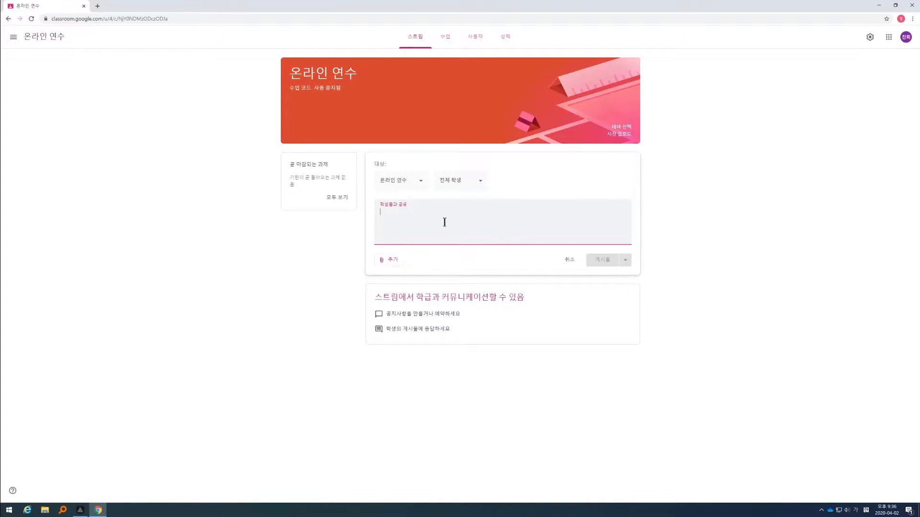
{"action": "type", "text": "오늘 하루도 열공!"}
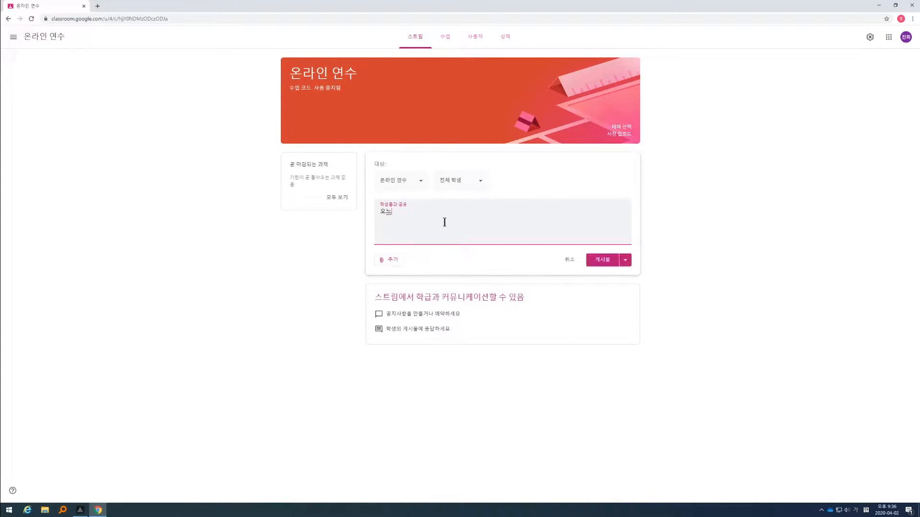
{"action": "type", "text": "^^"}
{"action": "left_click", "coordinate": [369, 214]}
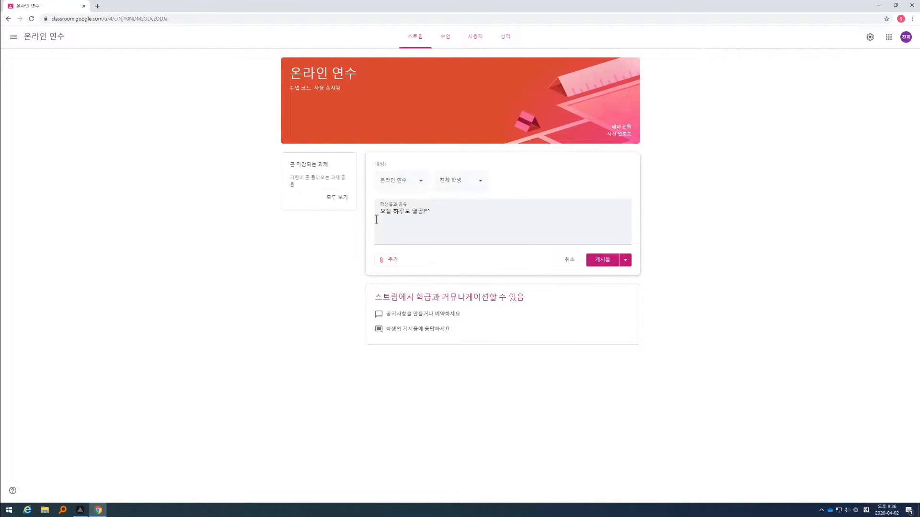
Step: Try out the YouTube attachment option and the announcement's scheduling date and time, without applying either
{"action": "left_click", "coordinate": [379, 259]}
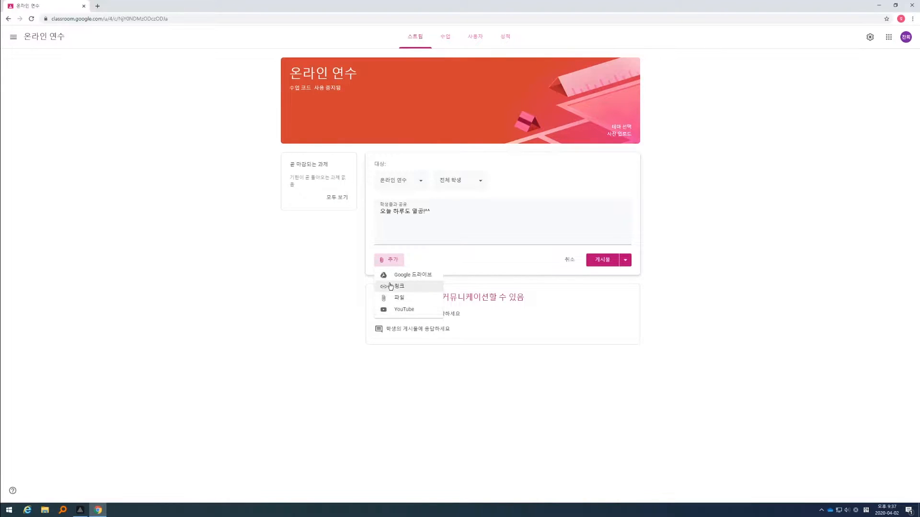
{"action": "left_click", "coordinate": [397, 309]}
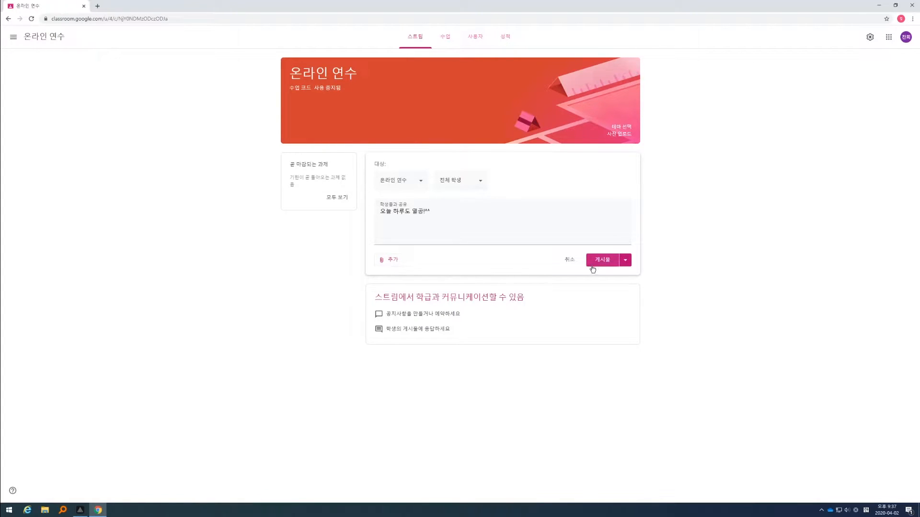
{"action": "left_click", "coordinate": [626, 261]}
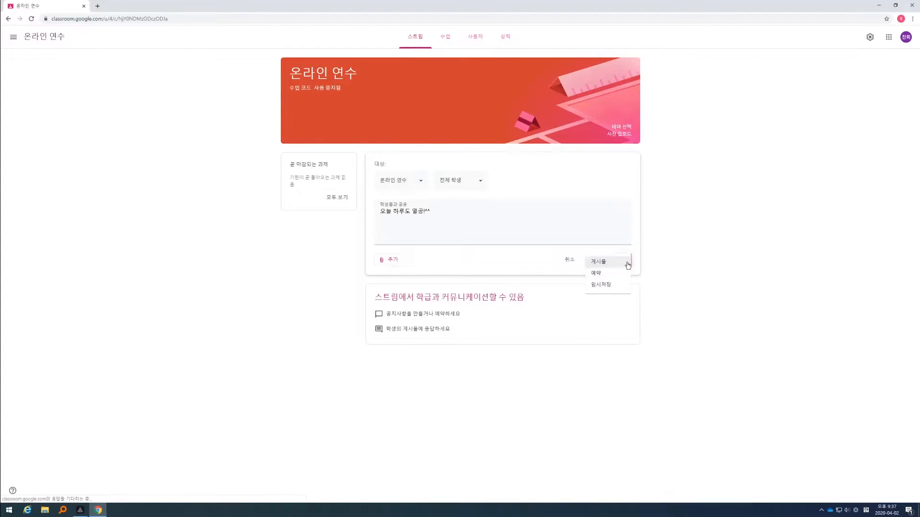
{"action": "left_click", "coordinate": [600, 275]}
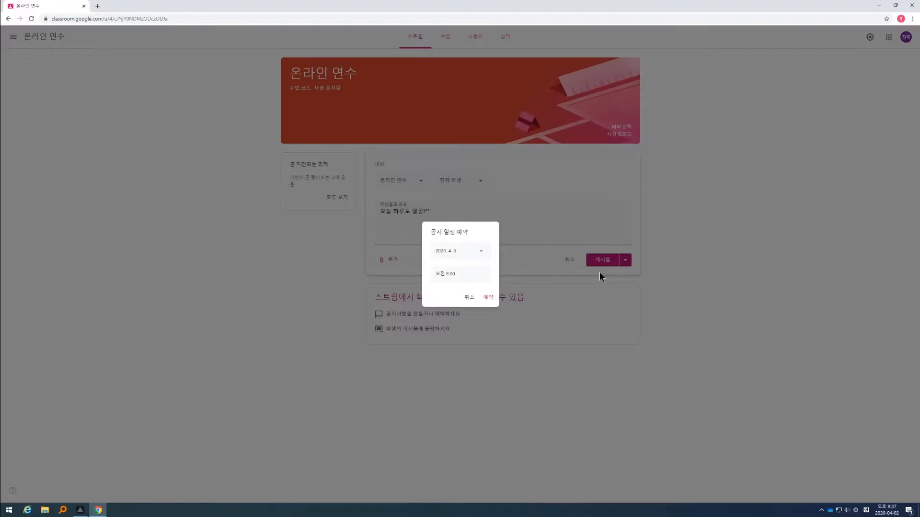
{"action": "left_click", "coordinate": [473, 251]}
{"action": "left_click", "coordinate": [504, 287]}
{"action": "left_click_drag", "start_coordinate": [468, 276], "coordinate": [427, 272]}
{"action": "left_click", "coordinate": [457, 275]}
{"action": "left_click", "coordinate": [469, 298]}
Step: Save the announcement as a draft and reopen it from the saved announcements
{"action": "left_click", "coordinate": [626, 261]}
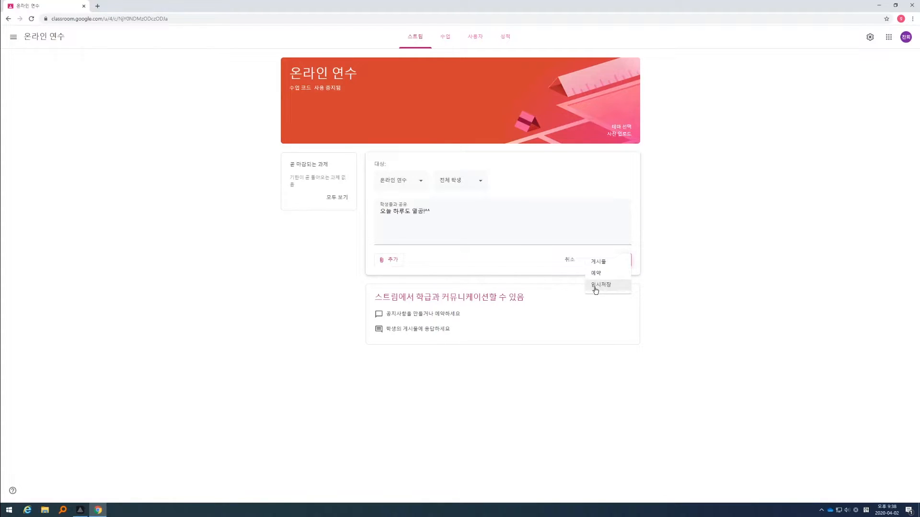
{"action": "left_click", "coordinate": [613, 286]}
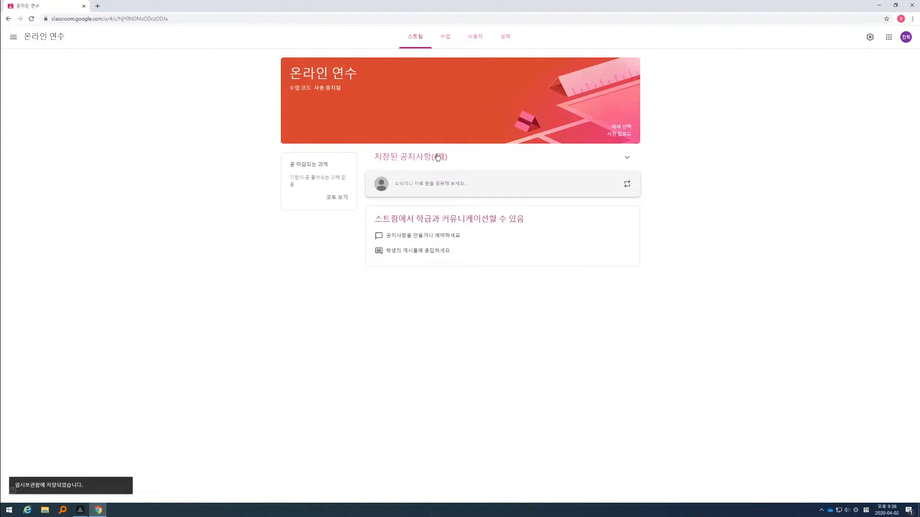
{"action": "left_click", "coordinate": [423, 162]}
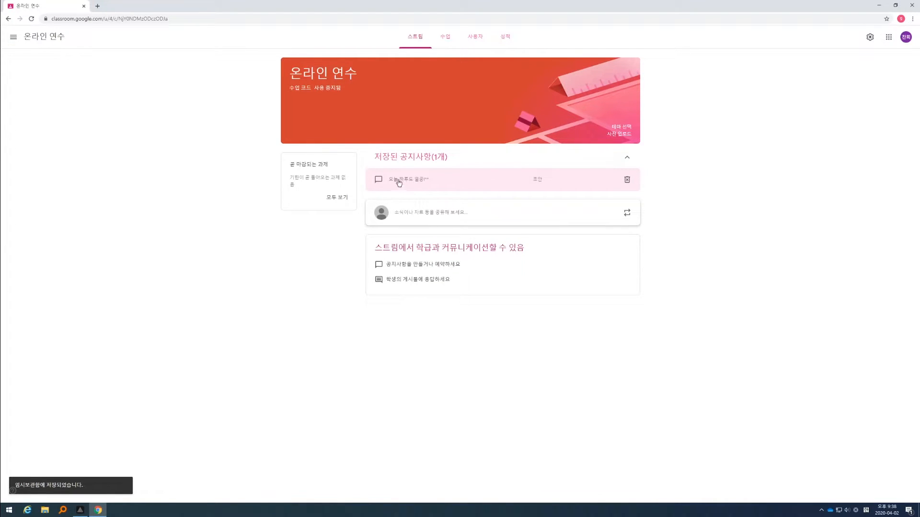
{"action": "left_click", "coordinate": [504, 182]}
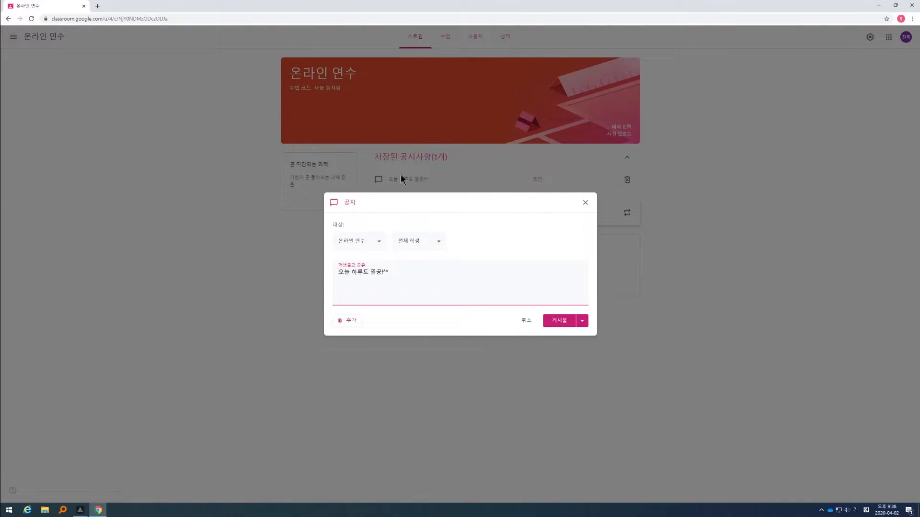
Step: Publish the drafted announcement immediately, show it in the updated stream, and look at its class comment field
{"action": "left_click", "coordinate": [559, 321]}
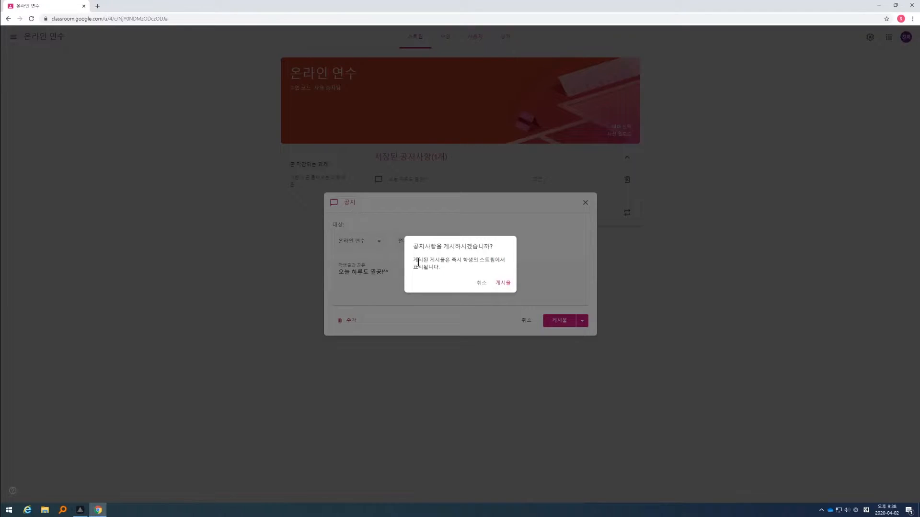
{"action": "left_click_drag", "start_coordinate": [417, 261], "coordinate": [501, 264]}
{"action": "left_click", "coordinate": [448, 270]}
{"action": "left_click", "coordinate": [502, 283]}
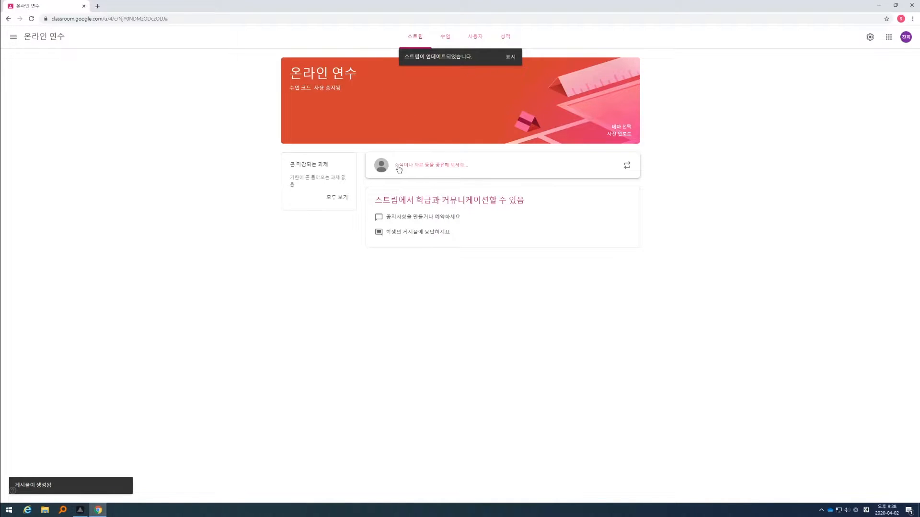
{"action": "left_click", "coordinate": [509, 58]}
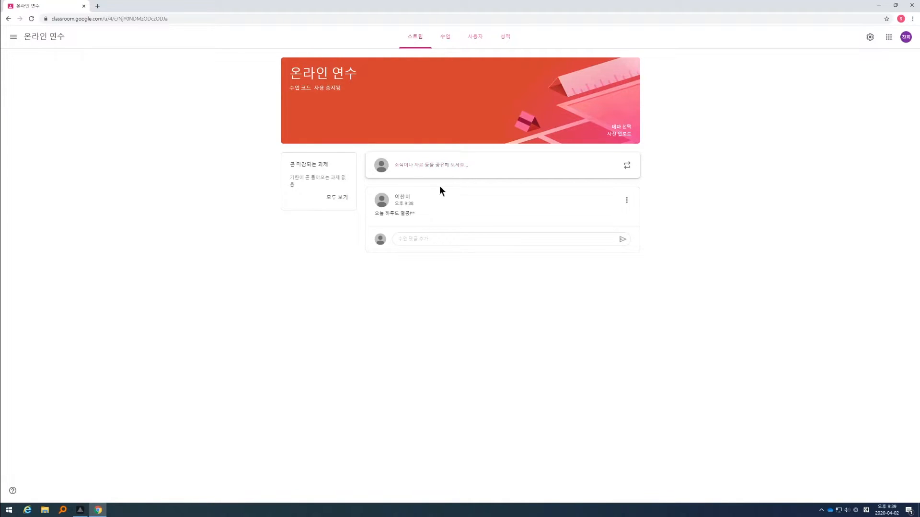
{"action": "left_click", "coordinate": [426, 239]}
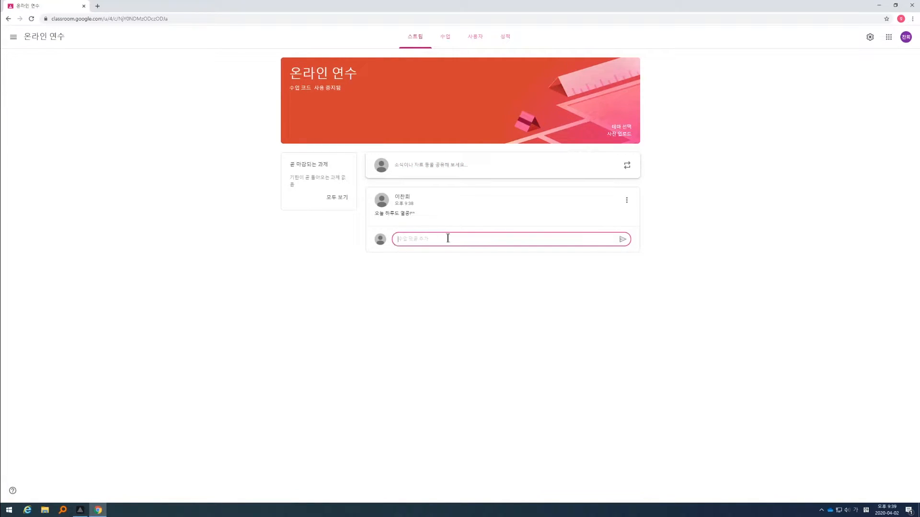
{"action": "left_click", "coordinate": [416, 278]}
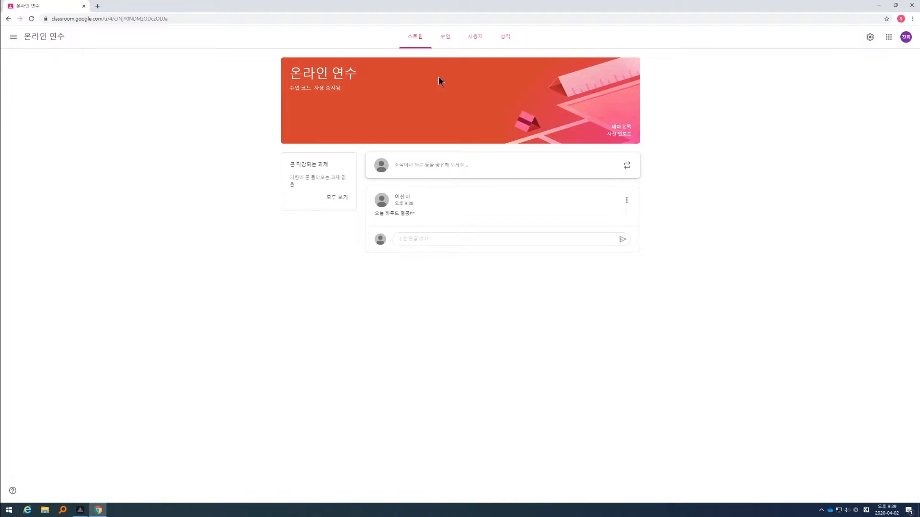
Step: Add a topic named "4월 2일" to the classwork, view its own page and return to all topics
{"action": "left_click", "coordinate": [444, 38]}
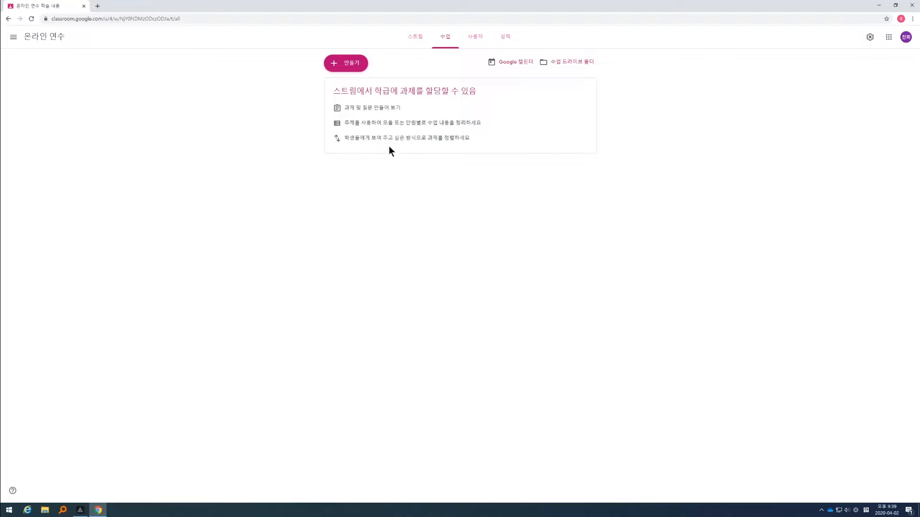
{"action": "left_click", "coordinate": [335, 63]}
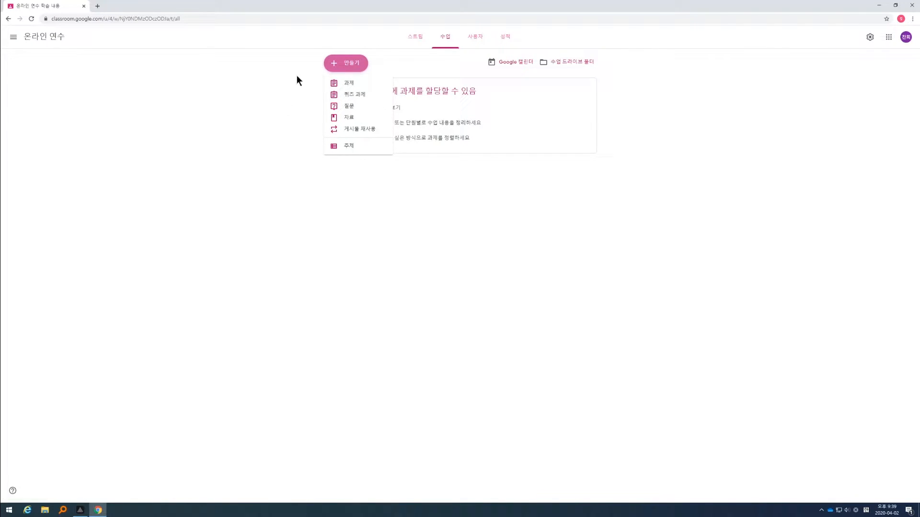
{"action": "left_click", "coordinate": [349, 149]}
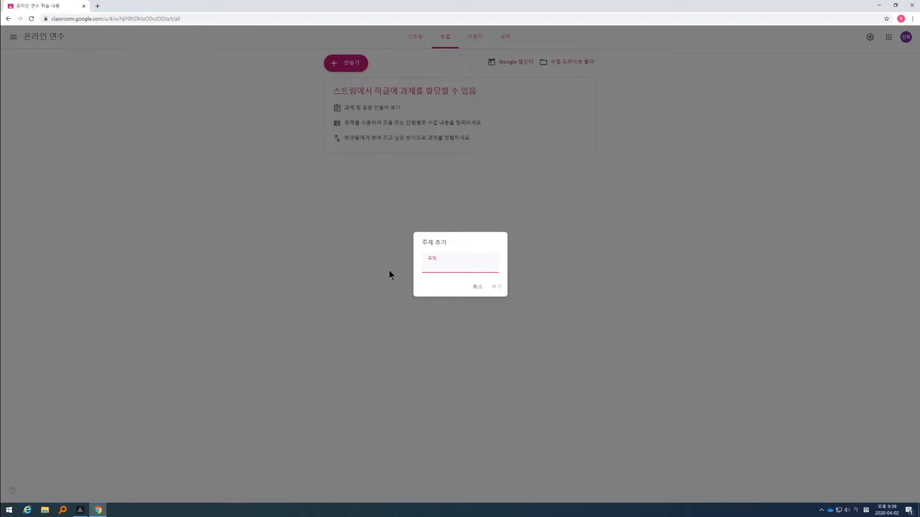
{"action": "type", "text": "4ㅇ"}
{"action": "type", "text": "ㅝㄹ 2일"}
{"action": "left_click", "coordinate": [495, 287]}
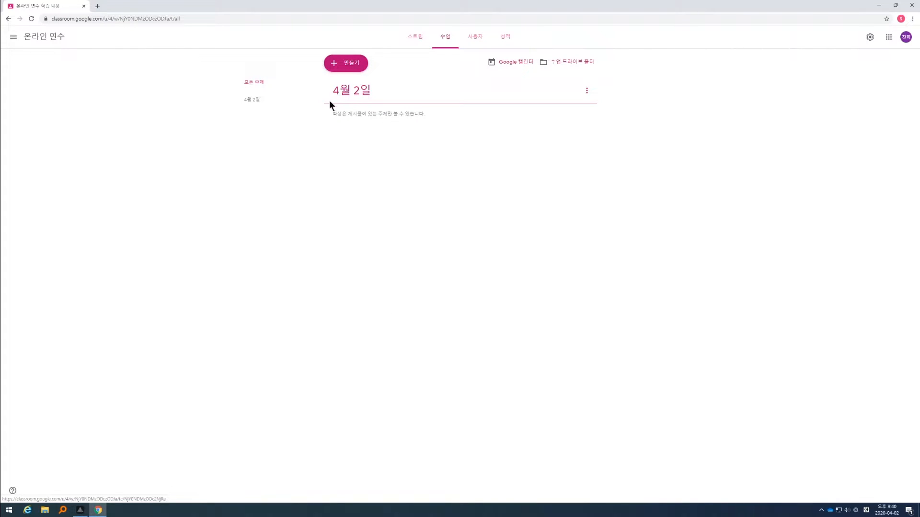
{"action": "left_click", "coordinate": [378, 97]}
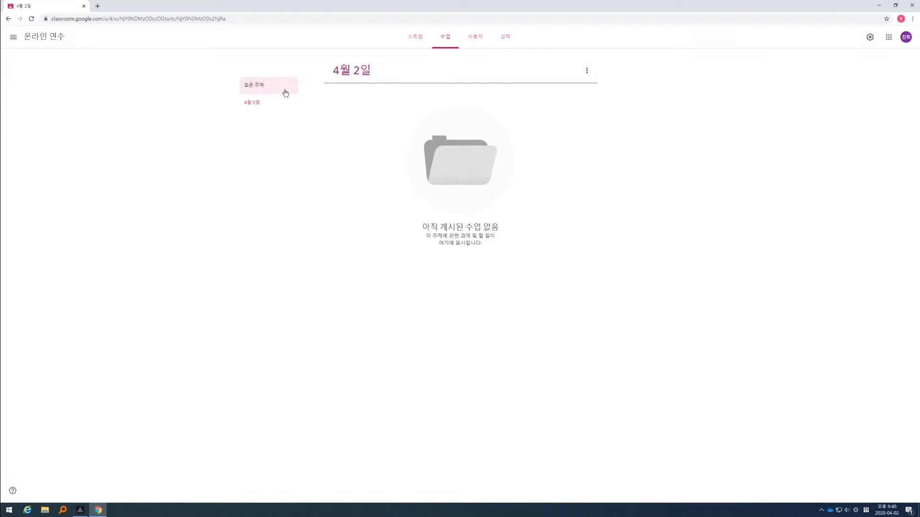
{"action": "left_click", "coordinate": [249, 89]}
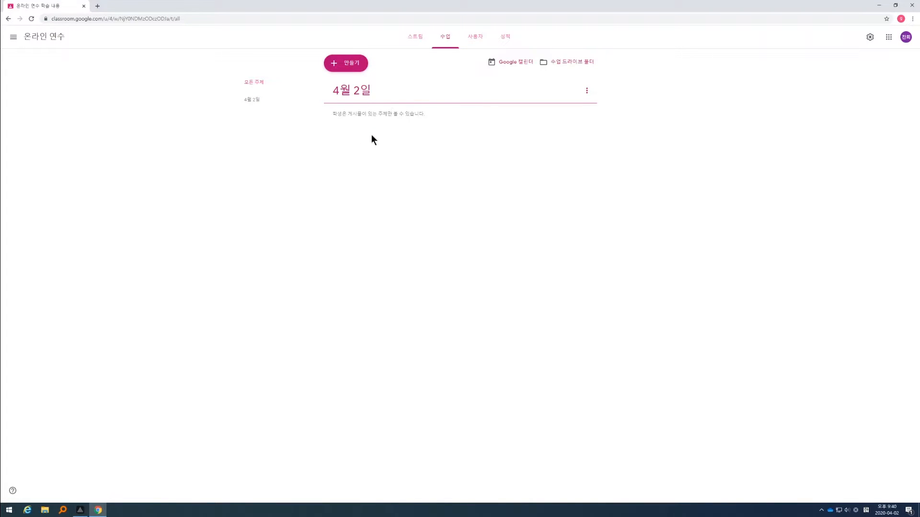
Step: Add another classwork topic named "4월 3일"
{"action": "left_click", "coordinate": [331, 69]}
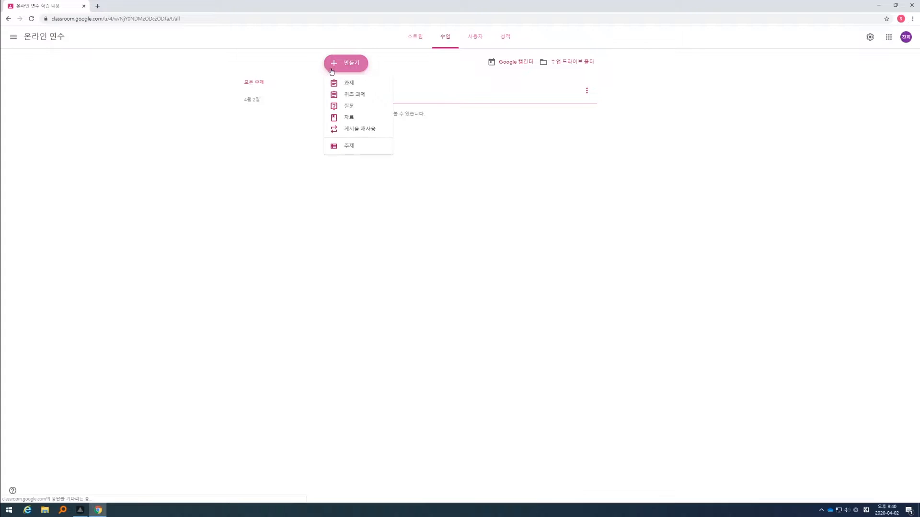
{"action": "left_click", "coordinate": [351, 146]}
{"action": "type", "text": "4월 3일"}
{"action": "key", "text": "Return"}
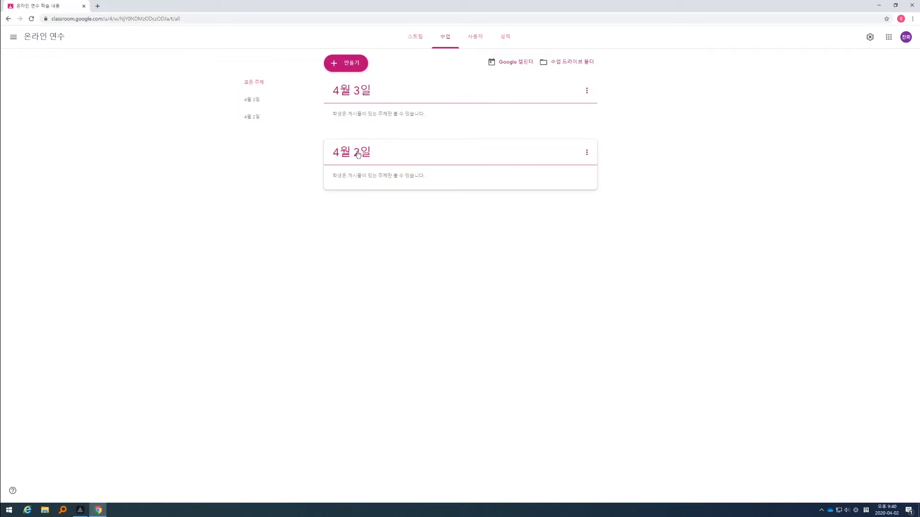
Step: Try reordering the topics by moving 4월 3일 below 4월 2일, and restore the original order
{"action": "left_click", "coordinate": [587, 92]}
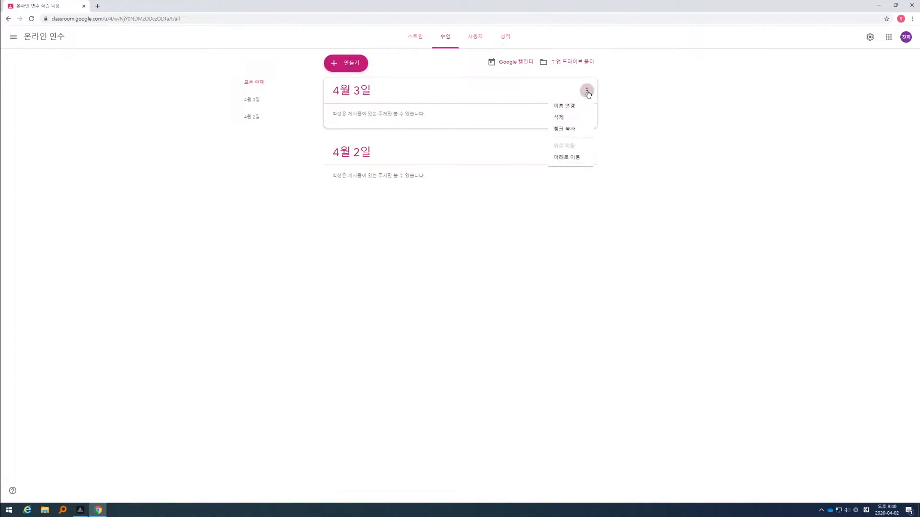
{"action": "left_click", "coordinate": [566, 158]}
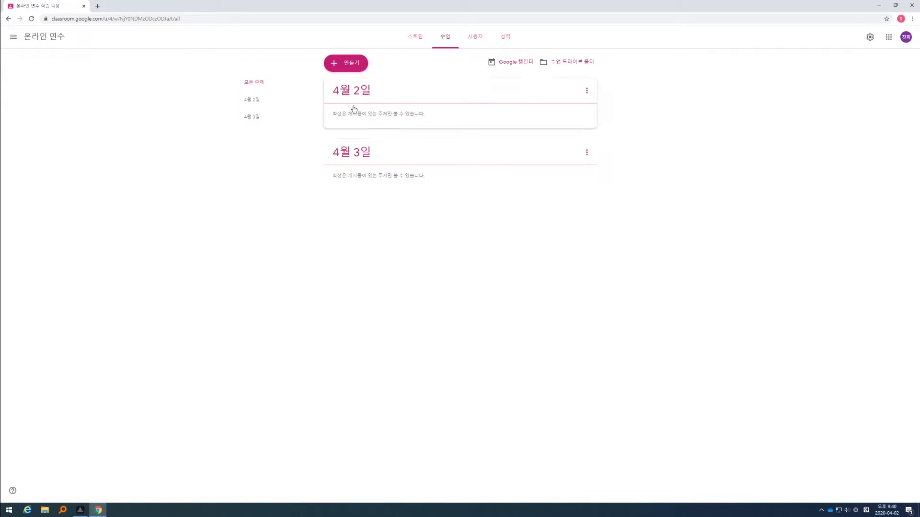
{"action": "left_click_drag", "start_coordinate": [361, 92], "coordinate": [383, 178]}
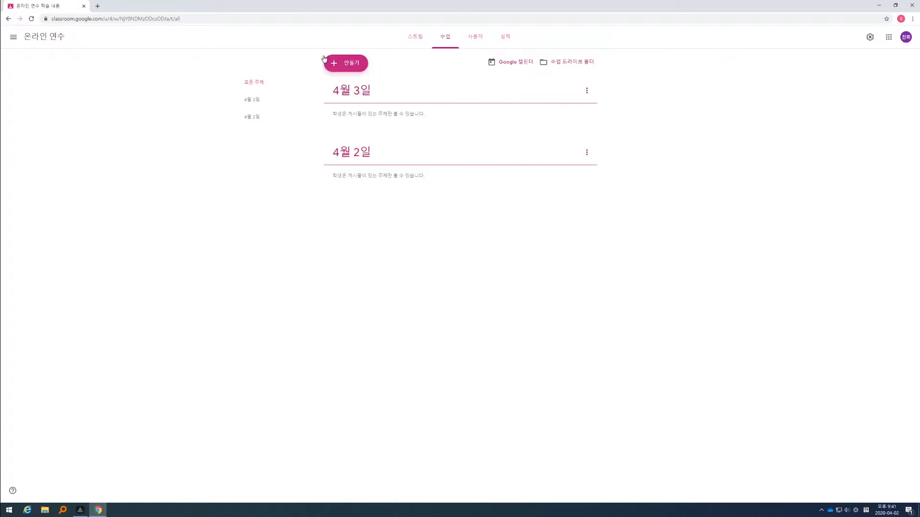
Step: Start a new classwork material and title it "백지도"
{"action": "left_click", "coordinate": [332, 66]}
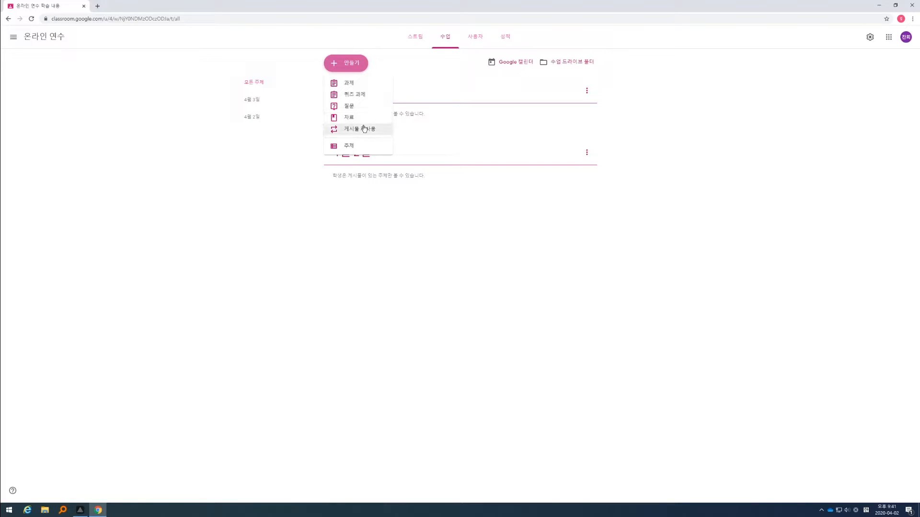
{"action": "left_click", "coordinate": [345, 118]}
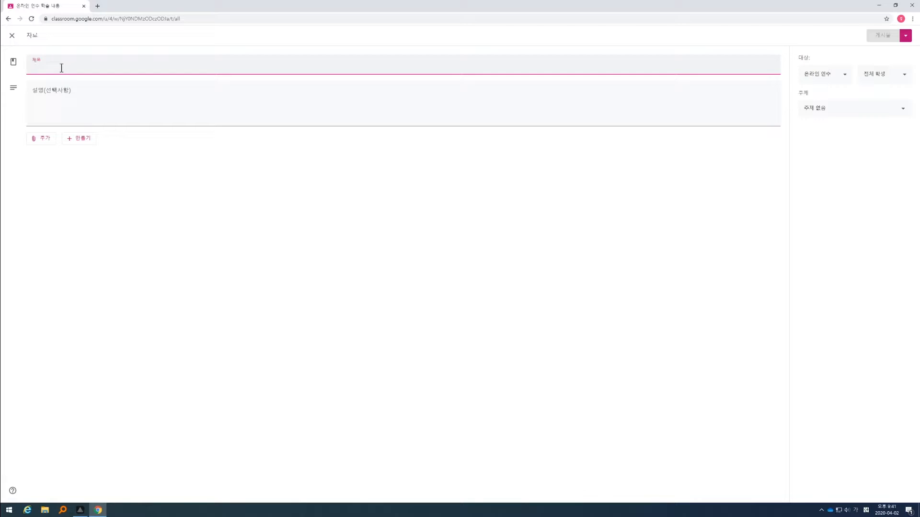
{"action": "type", "text": "ㅔ"}
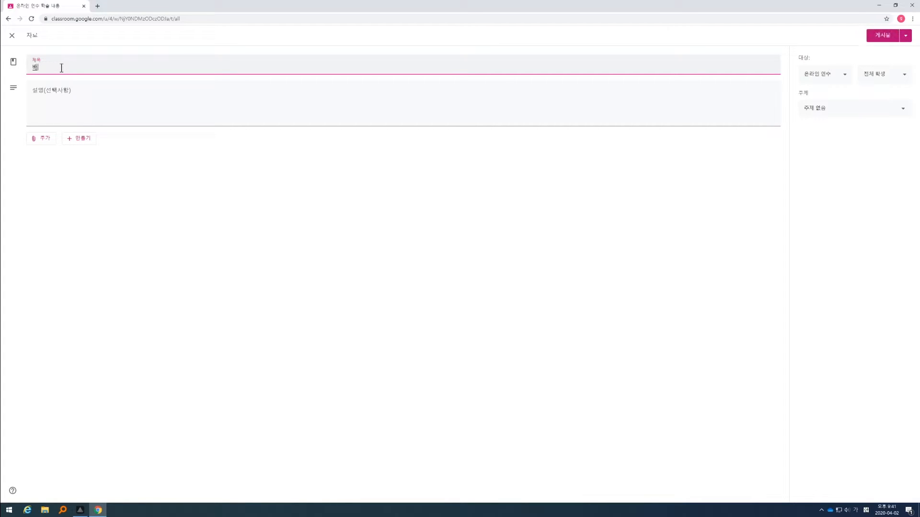
{"action": "left_click", "coordinate": [60, 88]}
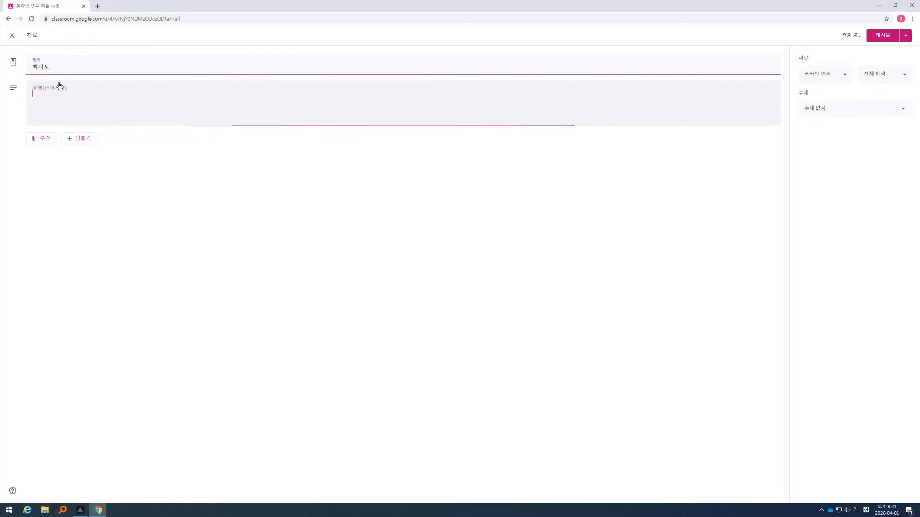
Step: Enter "세계 전도 백지도입니다." as the material's description
{"action": "type", "text": "세계 전도 백지도입니다."}
{"action": "left_click", "coordinate": [54, 207]}
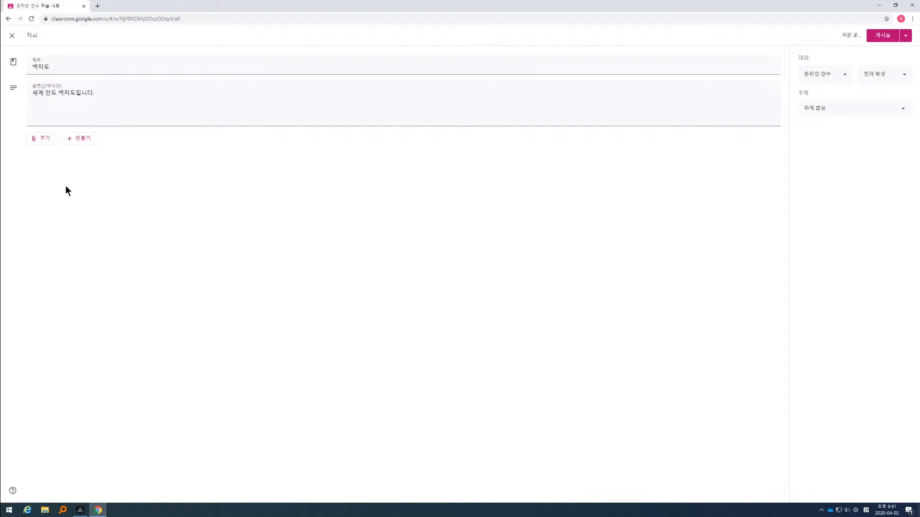
{"action": "left_click", "coordinate": [32, 138]}
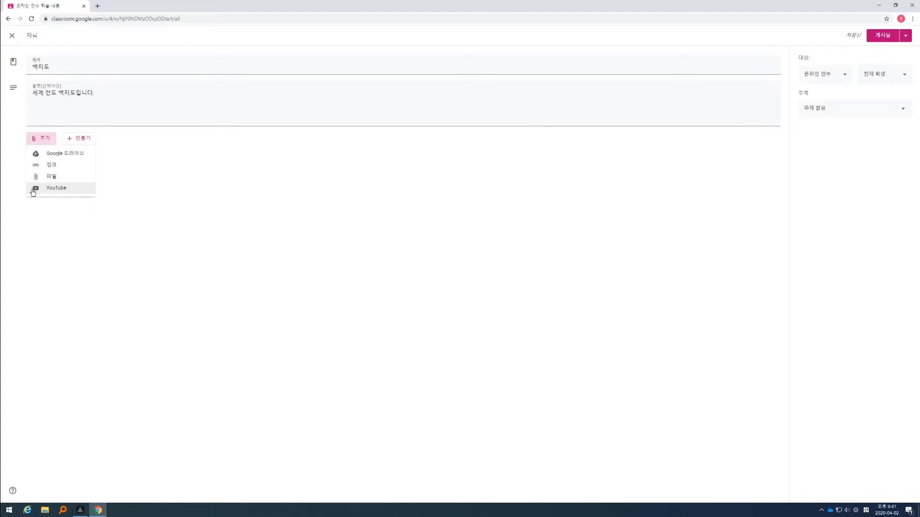
{"action": "left_click", "coordinate": [113, 196]}
{"action": "left_click", "coordinate": [77, 144]}
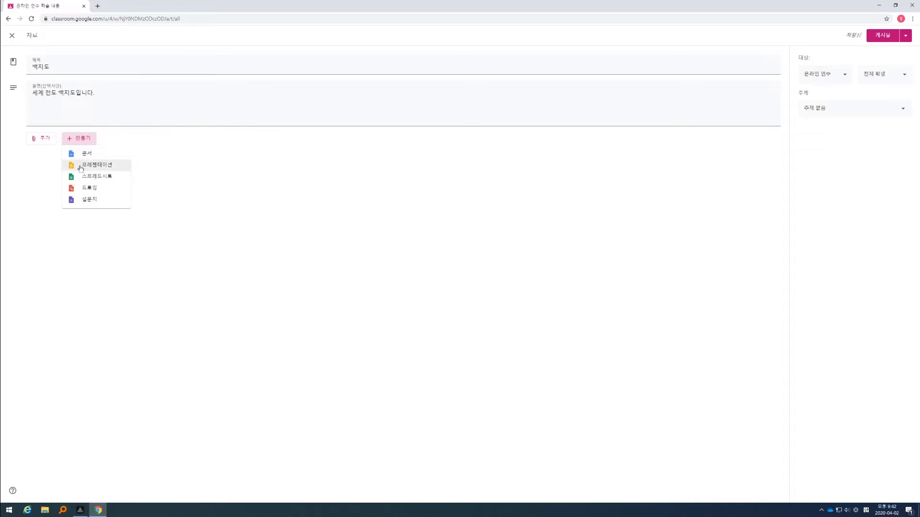
{"action": "left_click", "coordinate": [396, 205]}
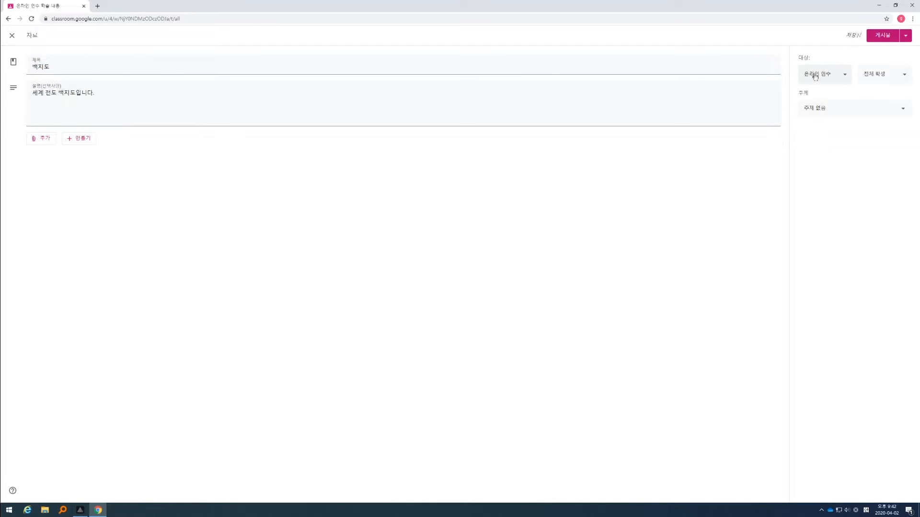
Step: Try adding the three other classes to the material's audience, and restore the selection to 온라인 연수 only
{"action": "left_click", "coordinate": [819, 76]}
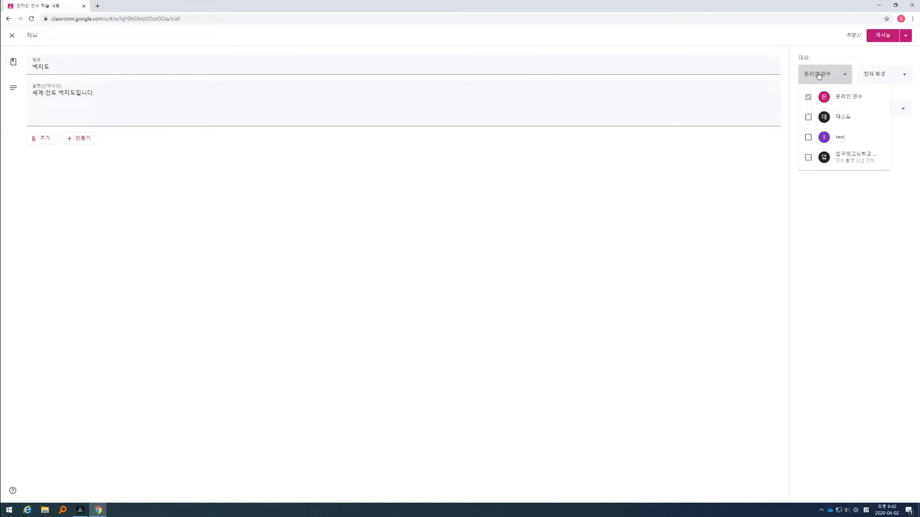
{"action": "left_click", "coordinate": [809, 116]}
{"action": "left_click", "coordinate": [808, 137]}
{"action": "left_click", "coordinate": [808, 157]}
{"action": "left_click", "coordinate": [808, 158]}
{"action": "left_click", "coordinate": [808, 137]}
{"action": "left_click", "coordinate": [808, 116]}
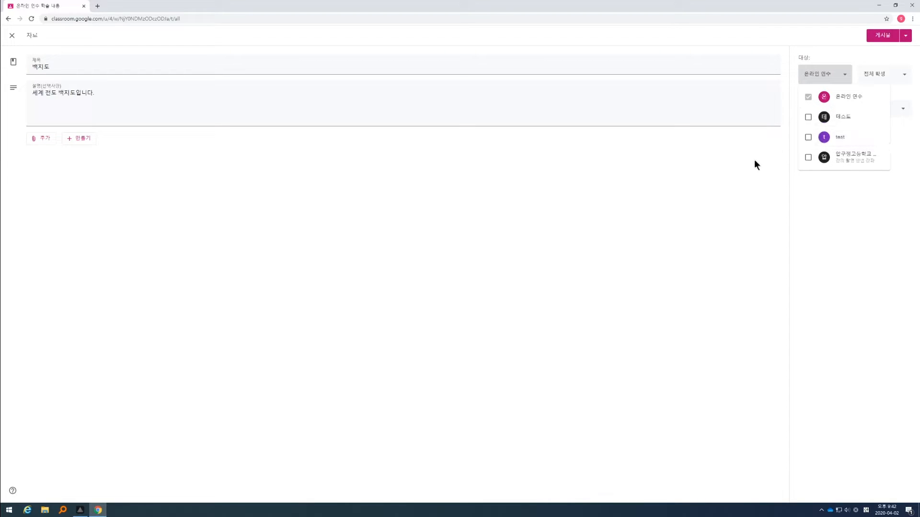
{"action": "left_click", "coordinate": [740, 164]}
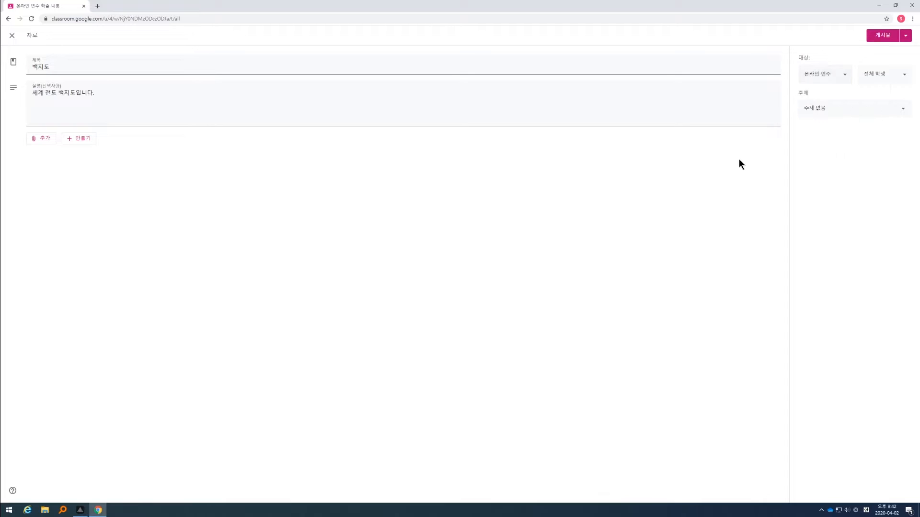
{"action": "left_click", "coordinate": [892, 78]}
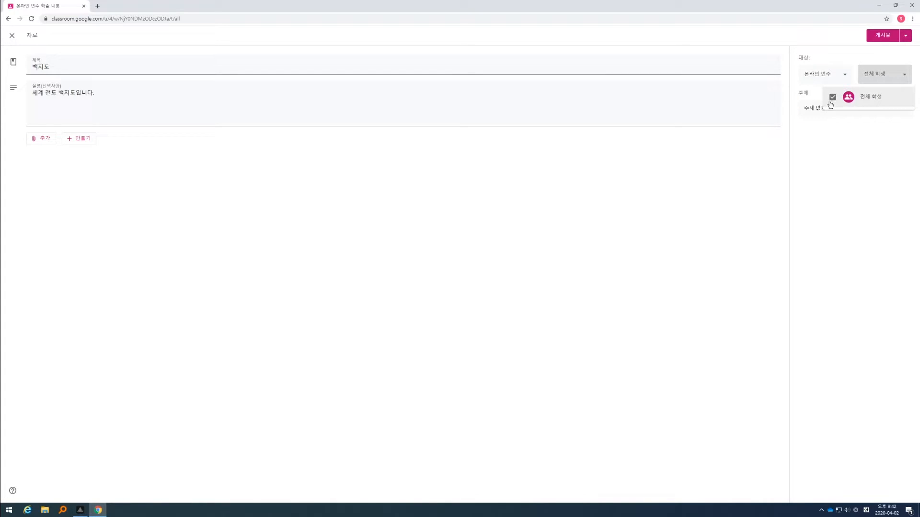
{"action": "left_click", "coordinate": [839, 144]}
{"action": "left_click_drag", "start_coordinate": [799, 94], "coordinate": [815, 94]}
{"action": "left_click", "coordinate": [816, 97]}
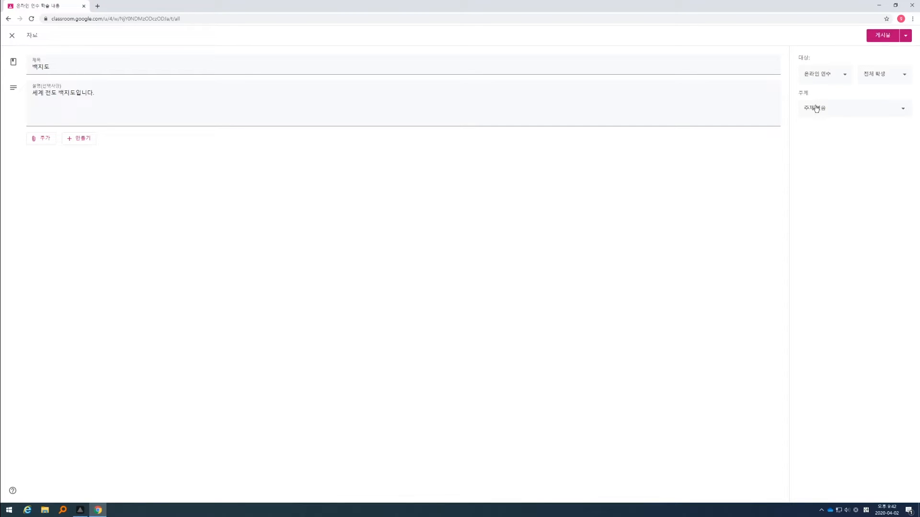
Step: Assign the material to the topic 4월 2일 and post it to the class
{"action": "left_click", "coordinate": [811, 115]}
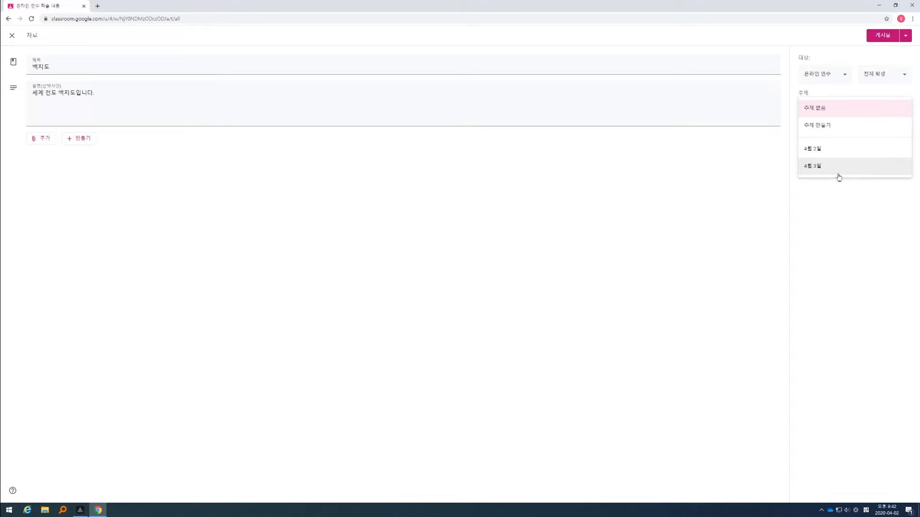
{"action": "left_click", "coordinate": [820, 153]}
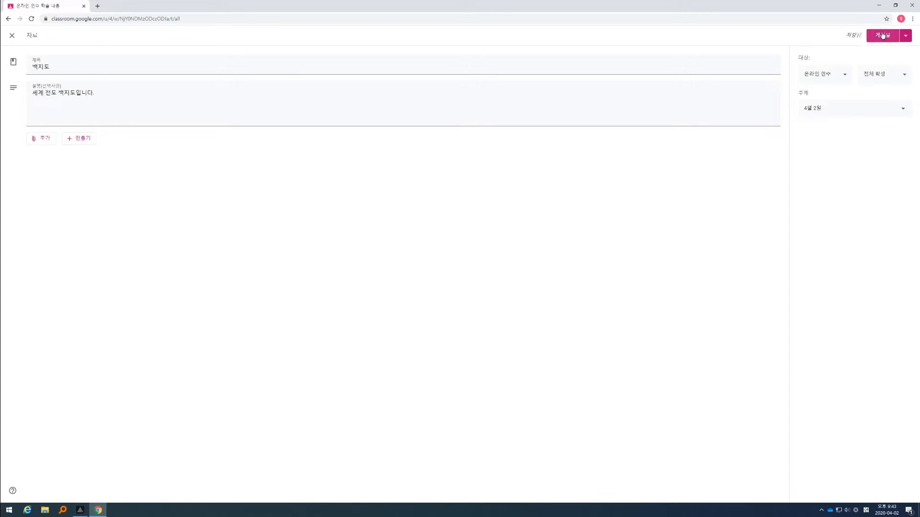
{"action": "left_click", "coordinate": [905, 35]}
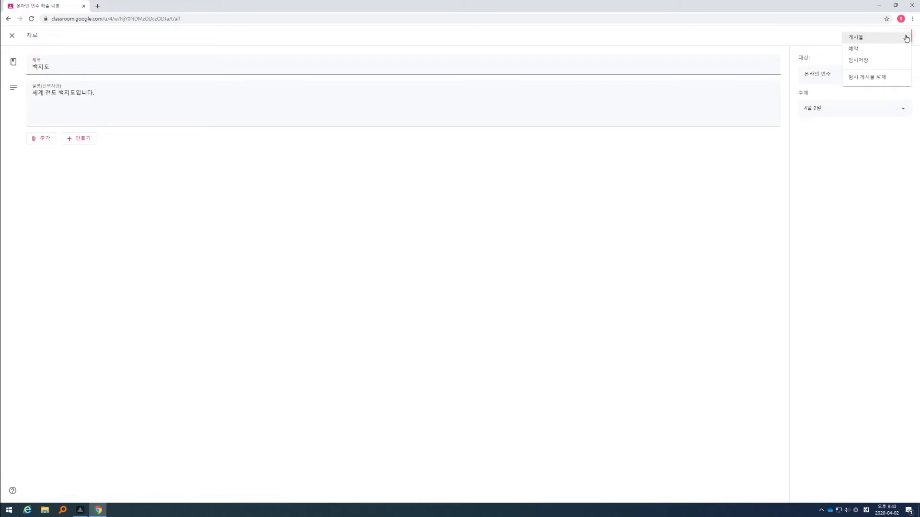
{"action": "left_click", "coordinate": [859, 61]}
{"action": "left_click", "coordinate": [881, 37]}
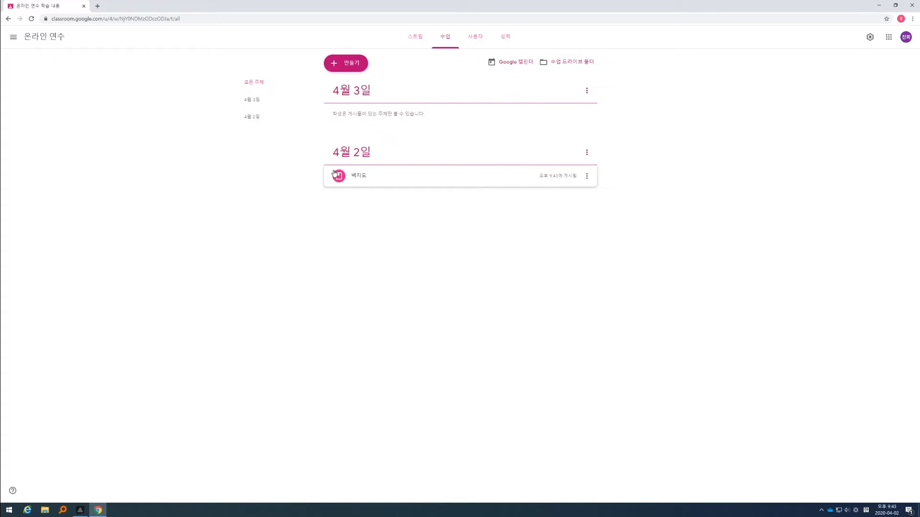
Step: Start a new classwork assignment and title it "백지도 그리기"
{"action": "left_click", "coordinate": [335, 66]}
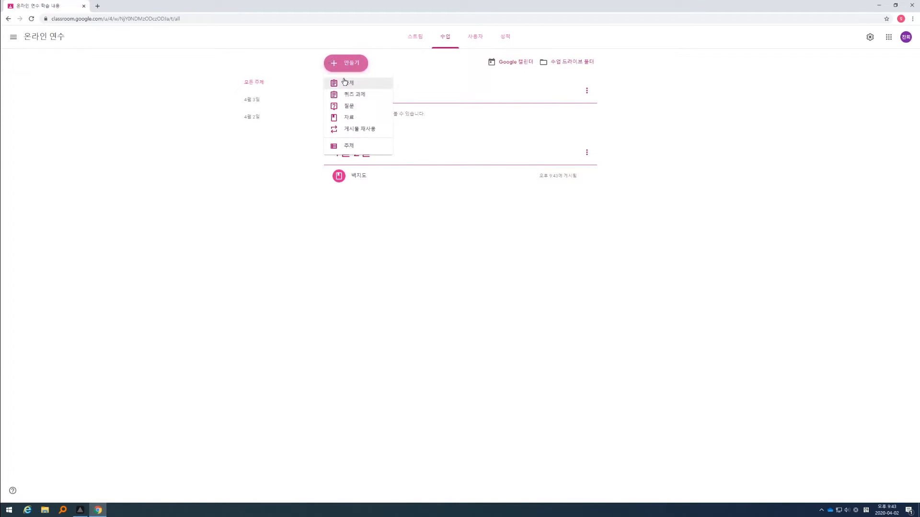
{"action": "left_click", "coordinate": [345, 83]}
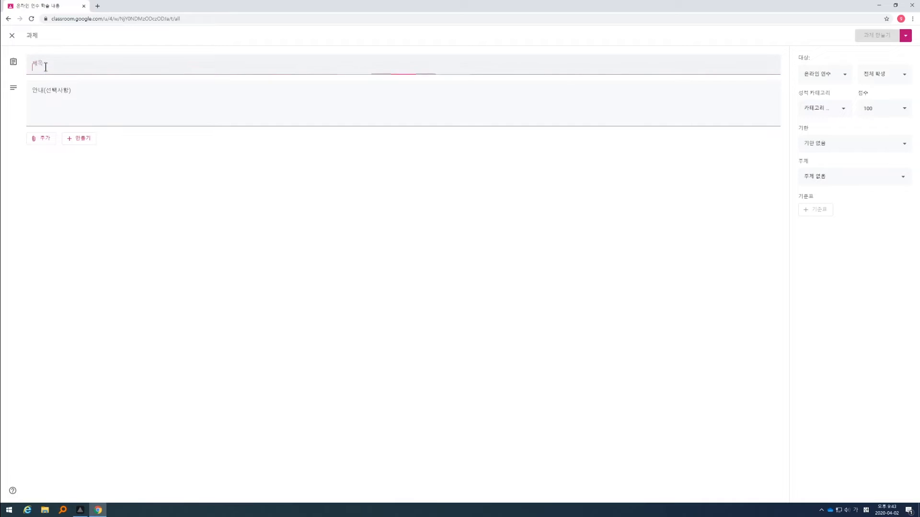
{"action": "type", "text": "백질"}
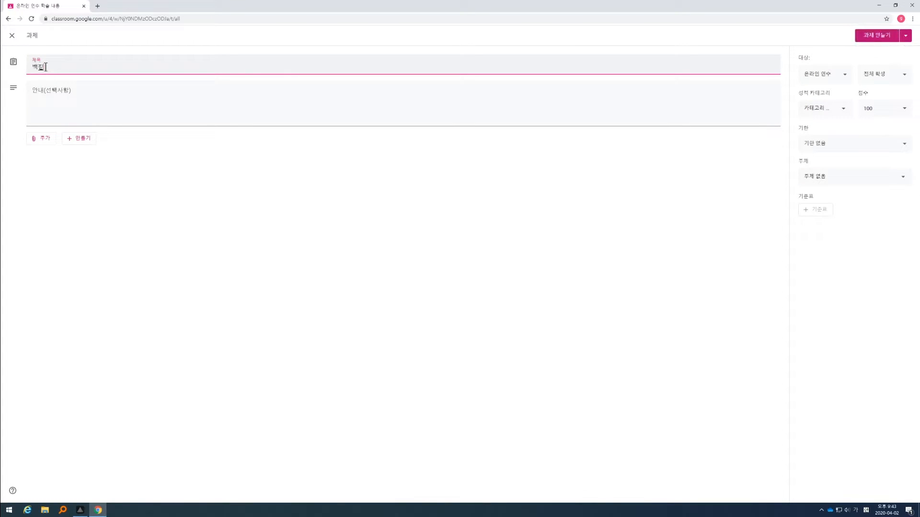
Step: Enter two numbered instruction lines for the assignment: "1. 백지도를 다운받으세요." and "2. 백지도에 제시하는 지형을 체크하세요."
{"action": "left_click", "coordinate": [50, 90]}
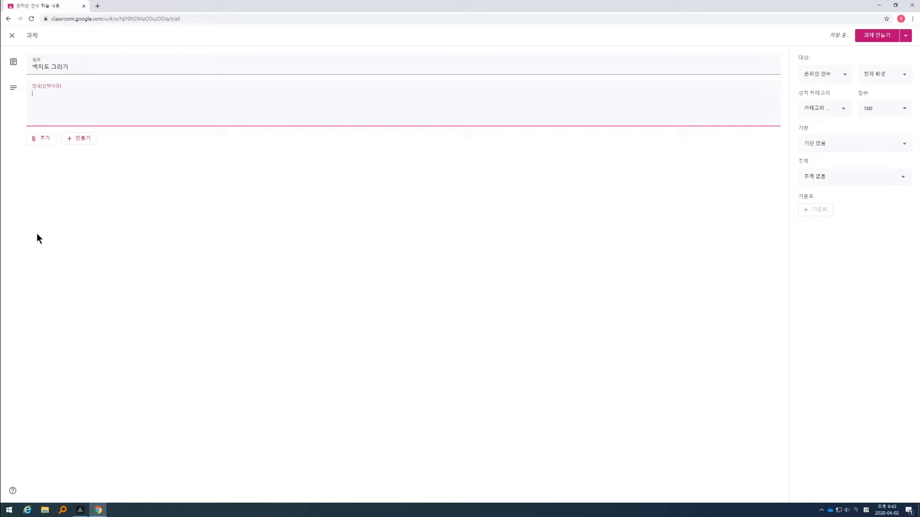
{"action": "type", "text": "1."}
{"action": "type", "text": "백지도를 다운받으세요."}
{"action": "key", "text": "Return"}
{"action": "type", "text": "2. 백지"}
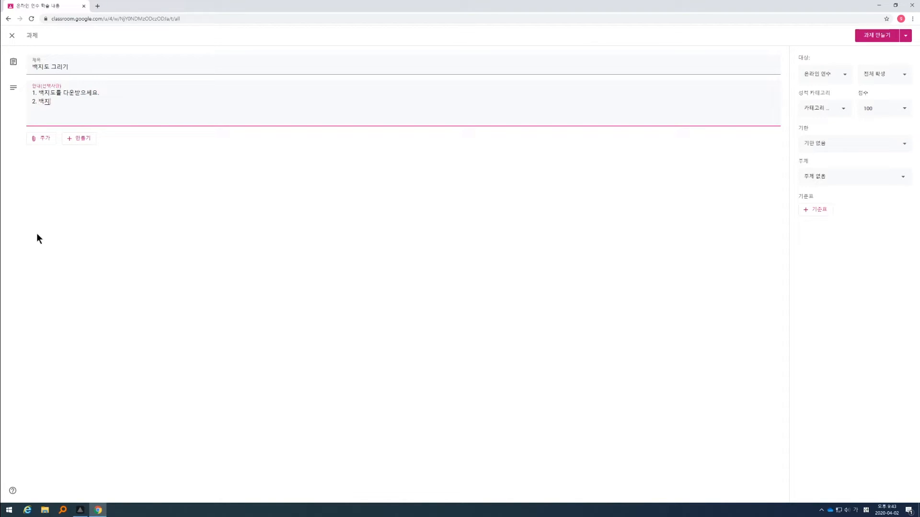
{"action": "type", "text": "도에 제시하는 지형을 체크하세요."}
{"action": "left_click", "coordinate": [37, 234]}
Step: Look through the assignment's attachment types, new file types, and class and student audience options without changing them
{"action": "left_click", "coordinate": [41, 138]}
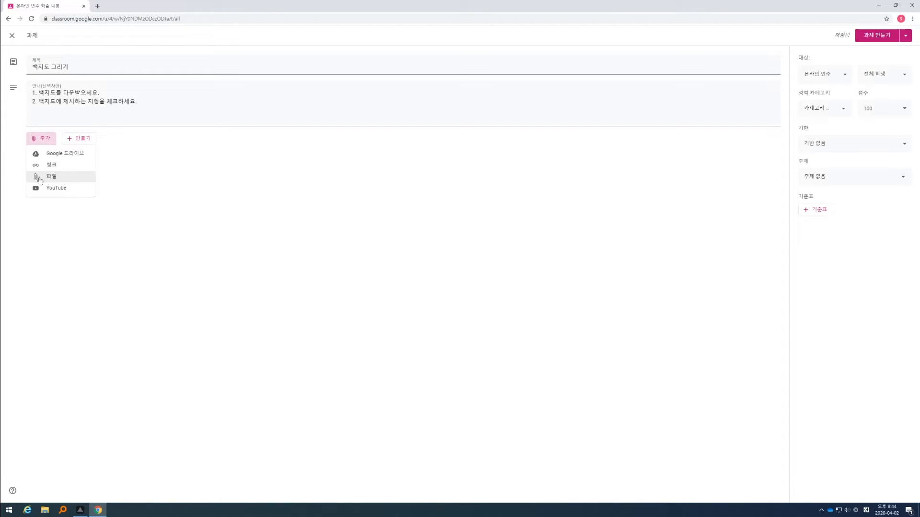
{"action": "left_click", "coordinate": [141, 177]}
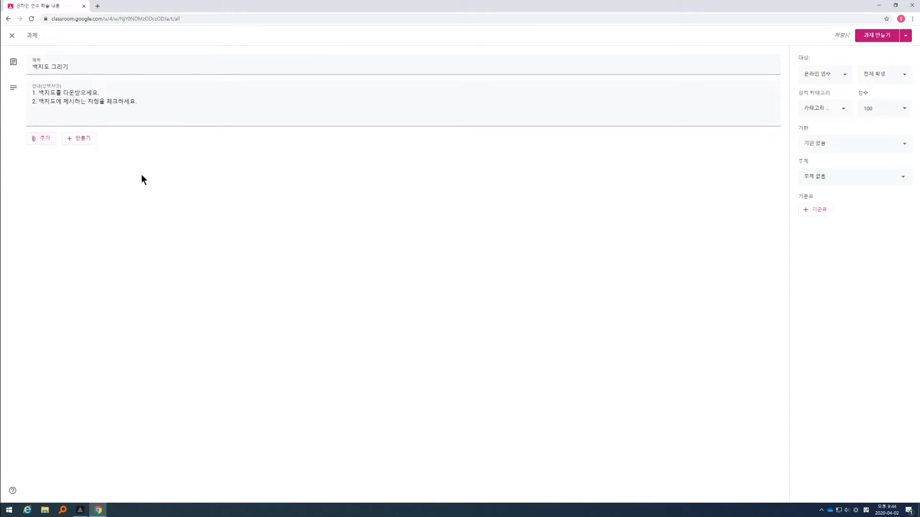
{"action": "left_click", "coordinate": [80, 140]}
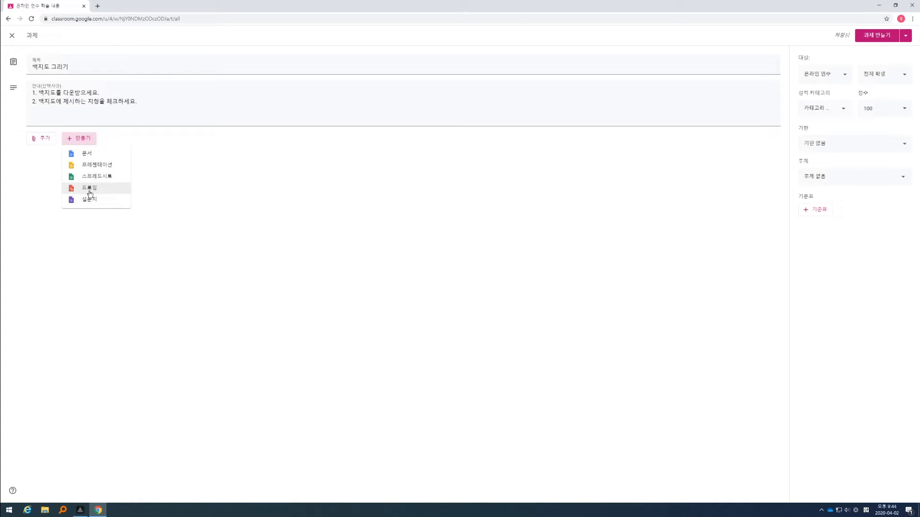
{"action": "left_click", "coordinate": [82, 140]}
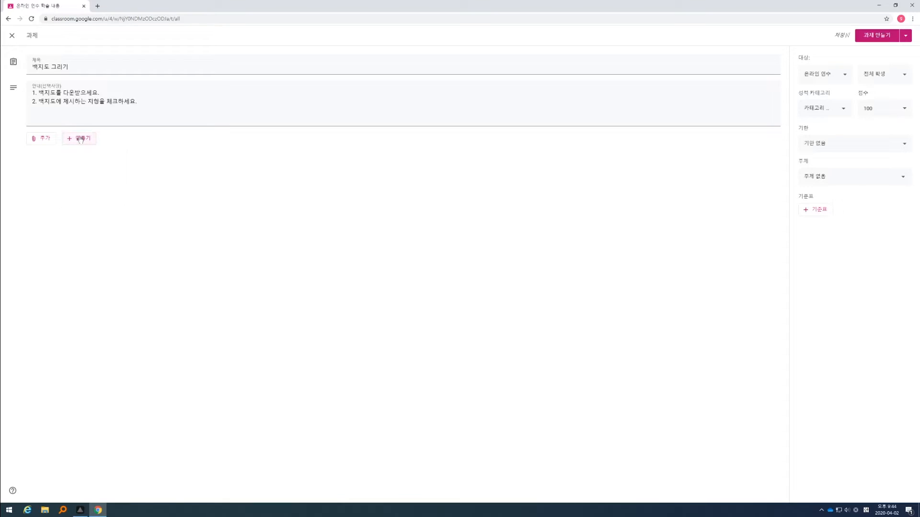
{"action": "left_click", "coordinate": [86, 139]}
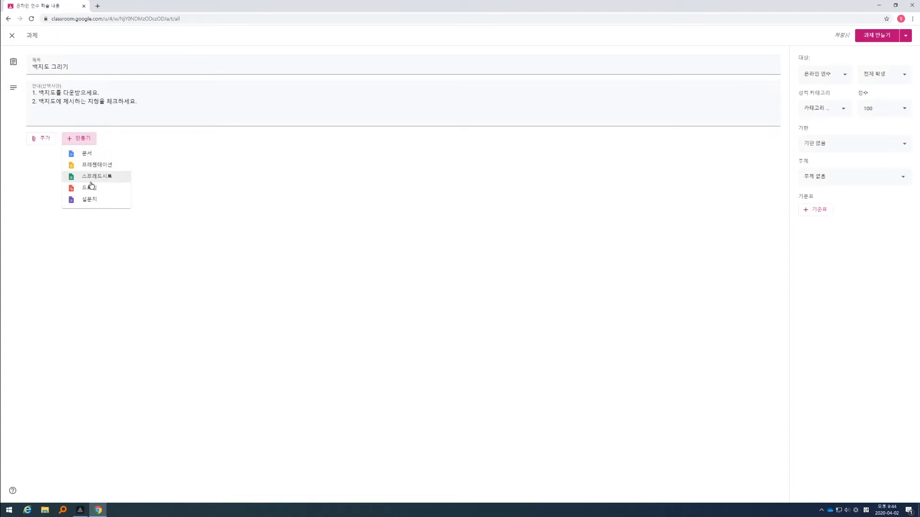
{"action": "left_click", "coordinate": [217, 205]}
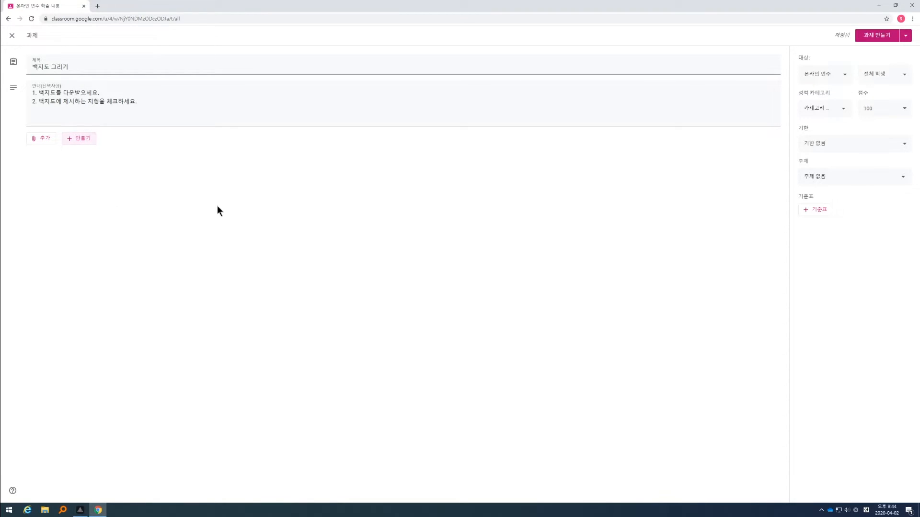
{"action": "left_click", "coordinate": [826, 75]}
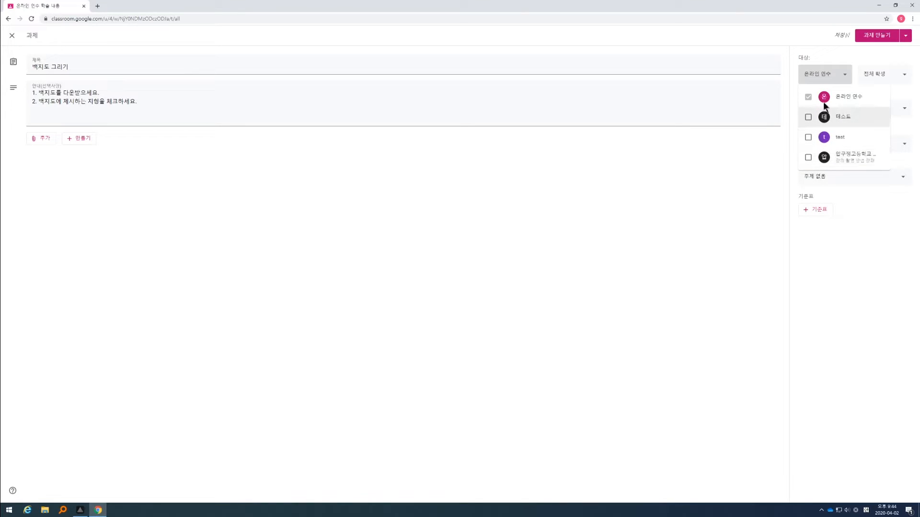
{"action": "left_click", "coordinate": [761, 175]}
{"action": "left_click", "coordinate": [884, 75]}
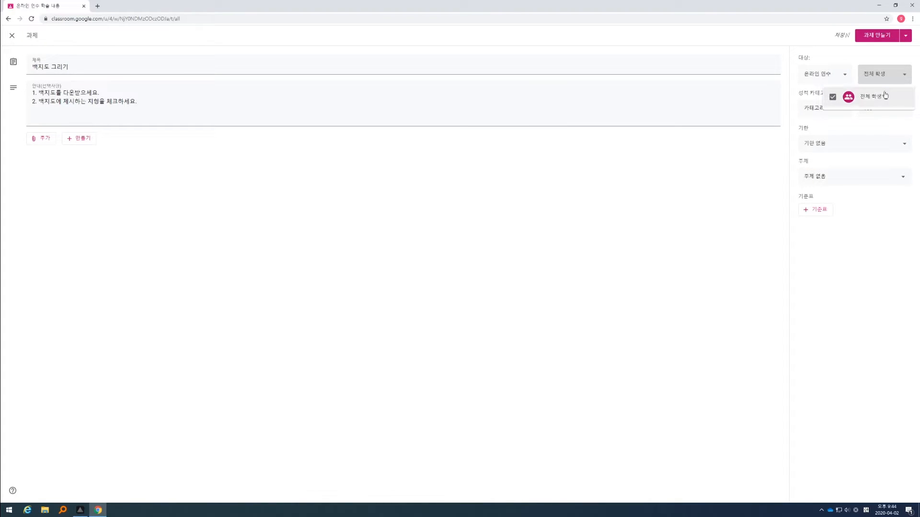
{"action": "left_click", "coordinate": [747, 150]}
{"action": "mouse_move", "coordinate": [800, 92]}
{"action": "left_mouse_down"}
{"action": "mouse_move", "coordinate": [837, 92]}
{"action": "mouse_move", "coordinate": [801, 89]}
{"action": "left_mouse_up"}
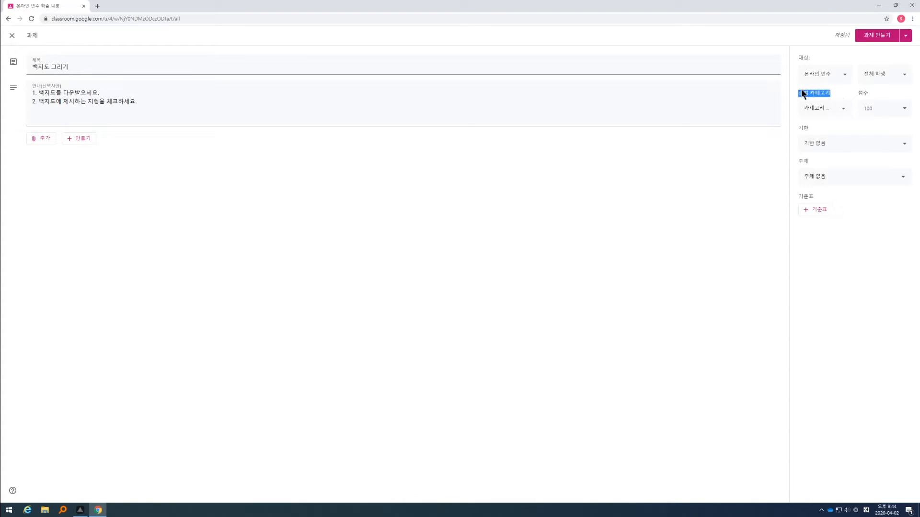
{"action": "left_click", "coordinate": [819, 91]}
Step: Set the assignment's grade category to 과제물
{"action": "left_click", "coordinate": [816, 108]}
{"action": "left_click", "coordinate": [821, 110]}
{"action": "left_click", "coordinate": [839, 110]}
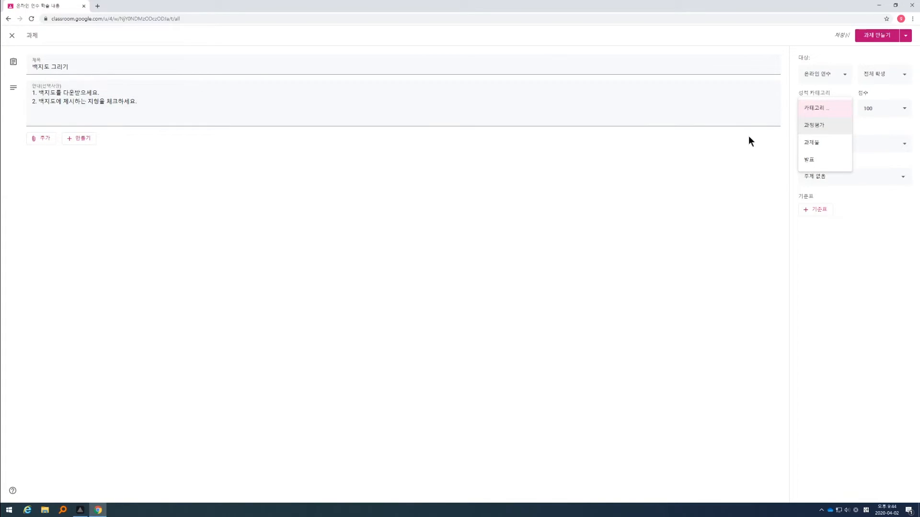
{"action": "left_click", "coordinate": [822, 145]}
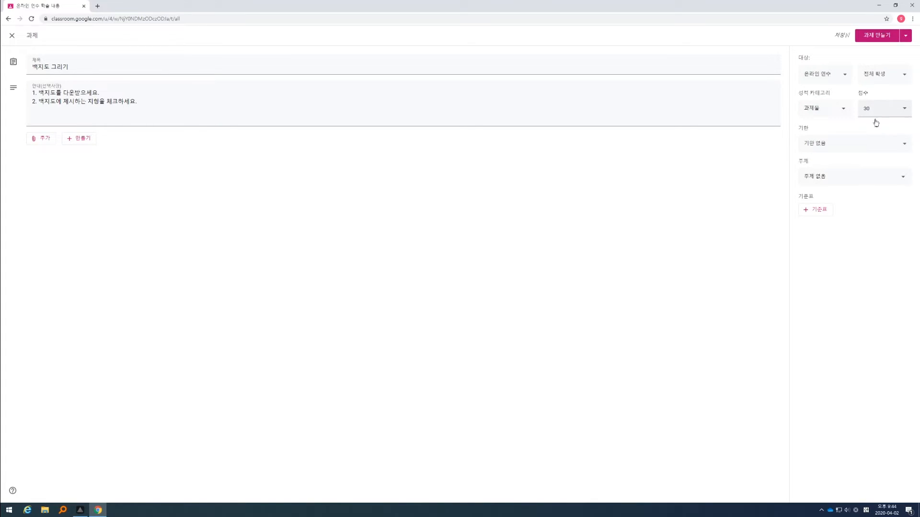
Step: Set the assignment's due date to 4월 10일 (금) and assign it to the topic 4월 2일
{"action": "left_click", "coordinate": [813, 148]}
{"action": "left_click", "coordinate": [832, 172]}
{"action": "left_click", "coordinate": [870, 217]}
{"action": "left_click", "coordinate": [837, 206]}
{"action": "left_click", "coordinate": [851, 222]}
{"action": "left_click", "coordinate": [813, 219]}
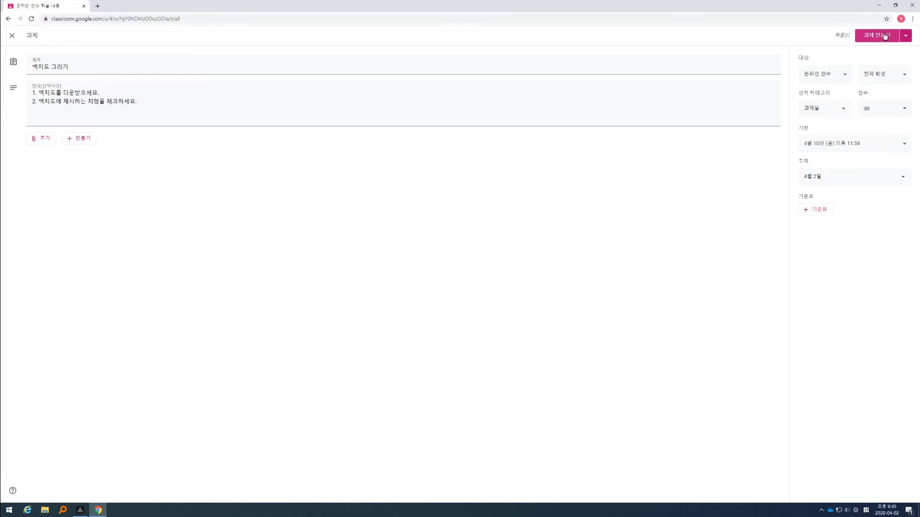
Step: Check the assignment's publishing options without publishing, and start creating a new rubric for it
{"action": "left_click", "coordinate": [906, 35]}
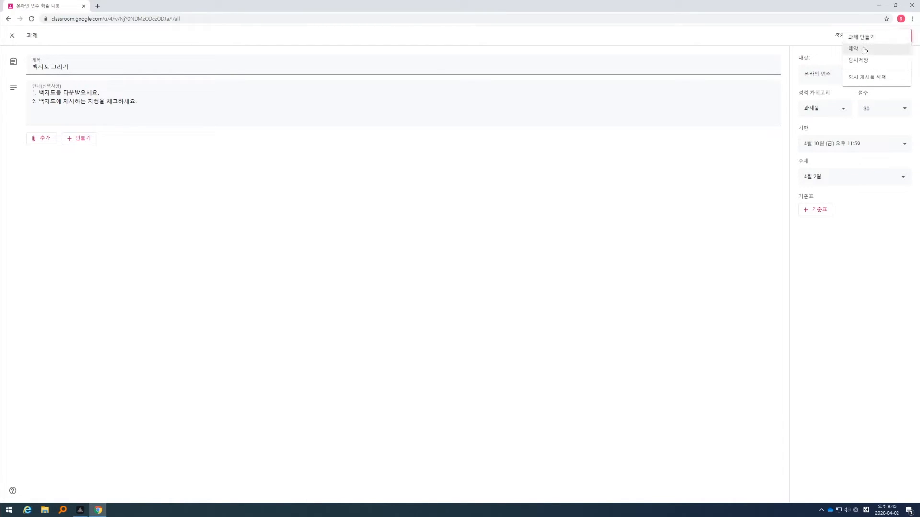
{"action": "left_click", "coordinate": [865, 61]}
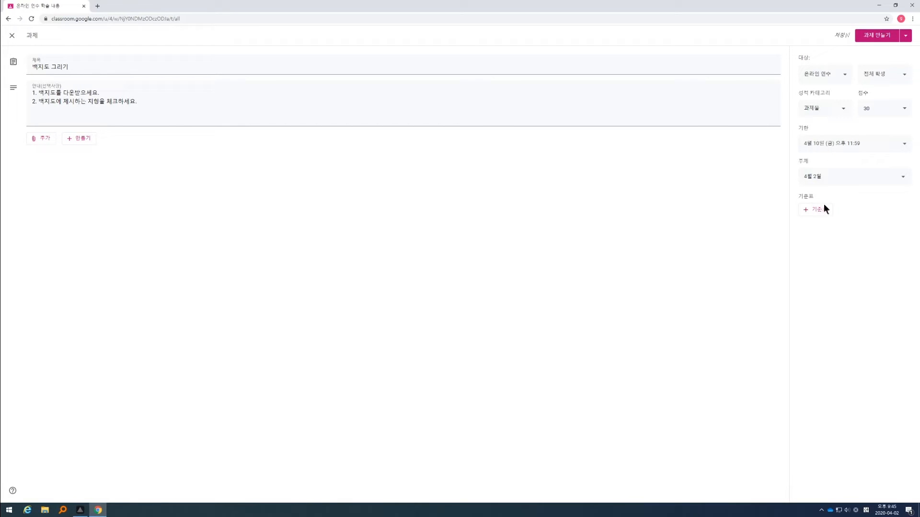
{"action": "left_click", "coordinate": [811, 210]}
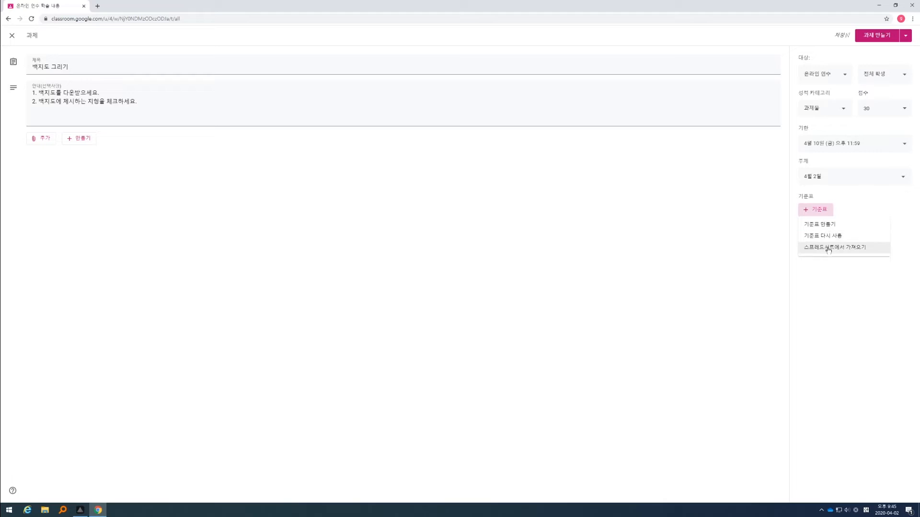
{"action": "left_click", "coordinate": [817, 224]}
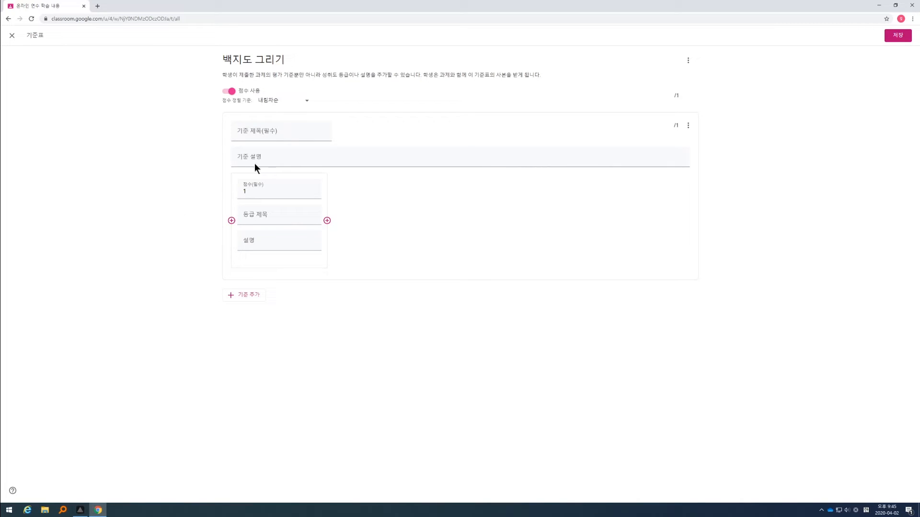
Step: Title the rubric's first criterion 지형을 모두 체크하였는가? and describe it as 주어진 지형을 체크하였는지 평가합니다
{"action": "left_click", "coordinate": [255, 132]}
{"action": "type", "text": "지혜을 모두 체크하였느"}
{"action": "type", "text": "ㄴ가?"}
{"action": "left_click", "coordinate": [246, 156]}
{"action": "type", "text": "주어진 지형을 체"}
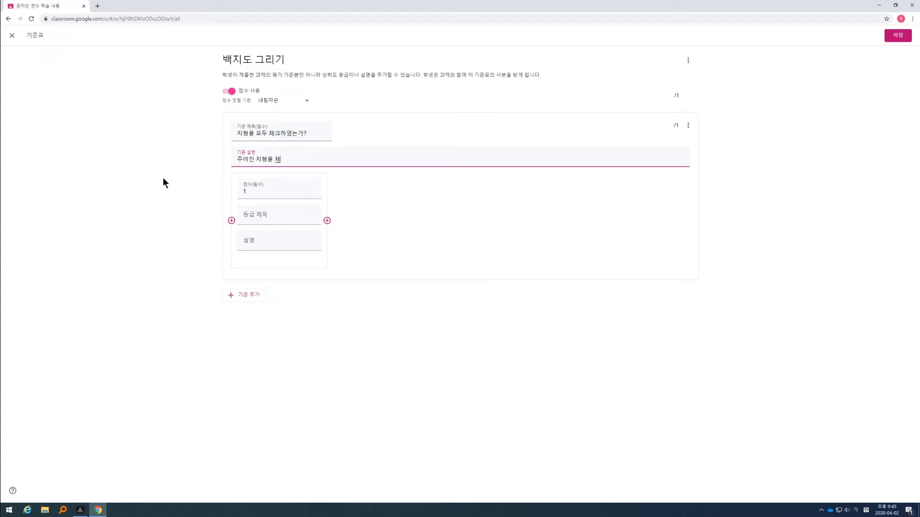
{"action": "type", "text": "크하였는지 평가합니다."}
{"action": "right_click", "coordinate": [162, 181]}
{"action": "left_click", "coordinate": [160, 159]}
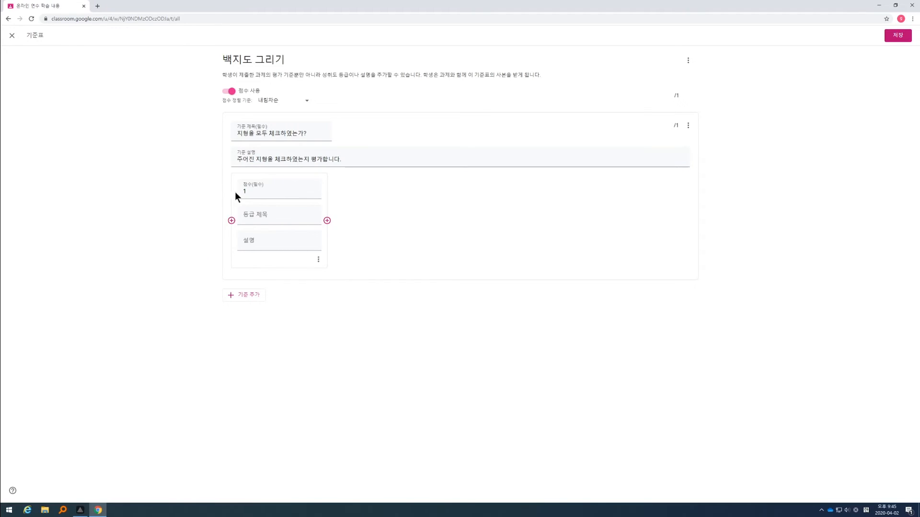
Step: Set the first criterion's first level to 30 points, titled 최상, with the description 지형을 모두 체크하였습니다
{"action": "left_click", "coordinate": [246, 191]}
{"action": "type", "text": "30"}
{"action": "left_click", "coordinate": [253, 215]}
{"action": "type", "text": "최상"}
{"action": "key", "text": "Tab"}
{"action": "type", "text": "지형을 모두 체크하였습니다."}
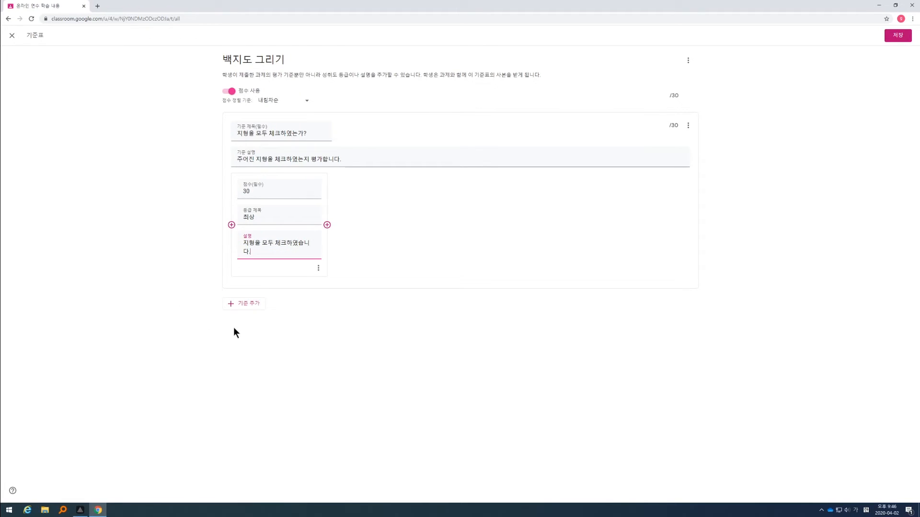
Step: Add a 25-point level titled 상 to the first criterion, described as 지형 중 하나를 체크하지 못했습니다
{"action": "left_click", "coordinate": [327, 224]}
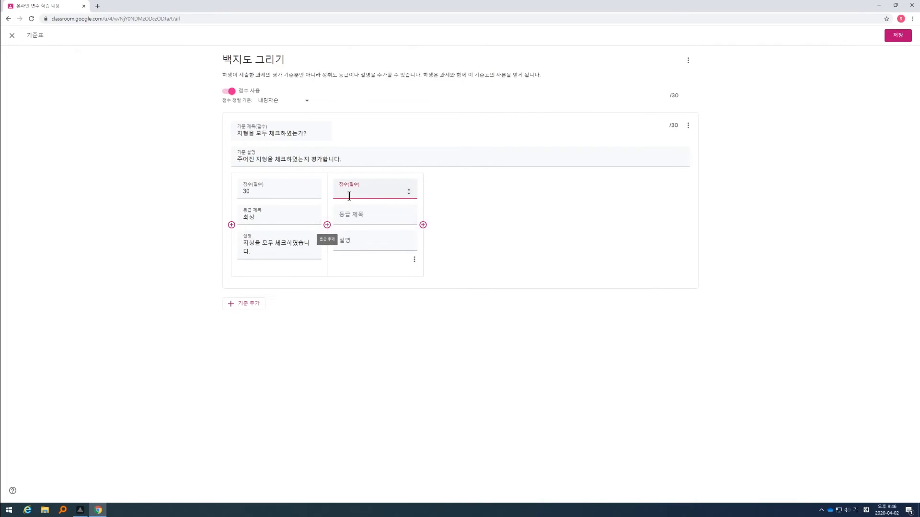
{"action": "type", "text": "25"}
{"action": "left_click", "coordinate": [350, 215]}
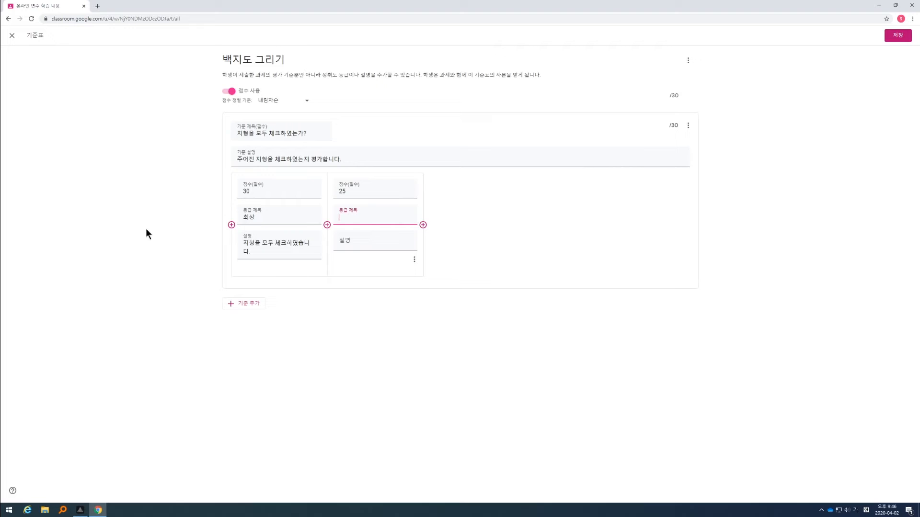
{"action": "type", "text": "상"}
{"action": "key", "text": "Tab"}
{"action": "type", "text": "ㅈ지형 ㅈ"}
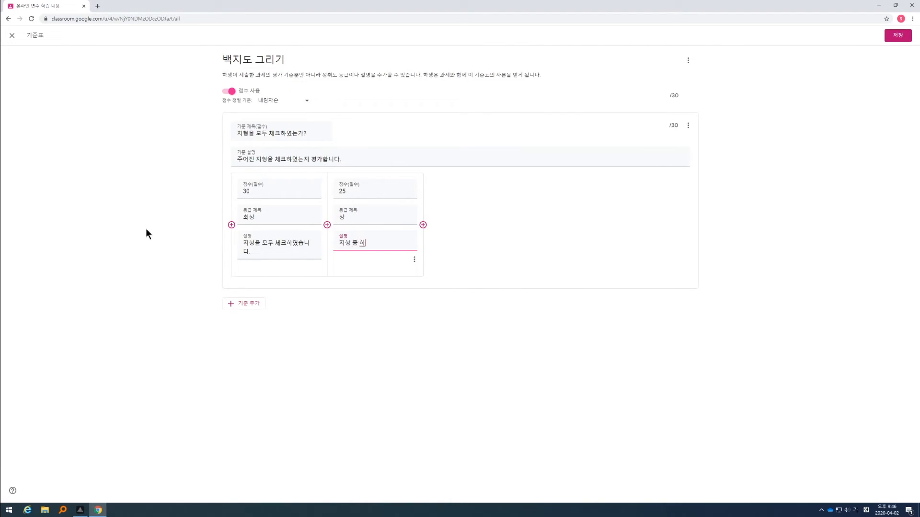
{"action": "type", "text": "중 하나를 체크하지 못해"}
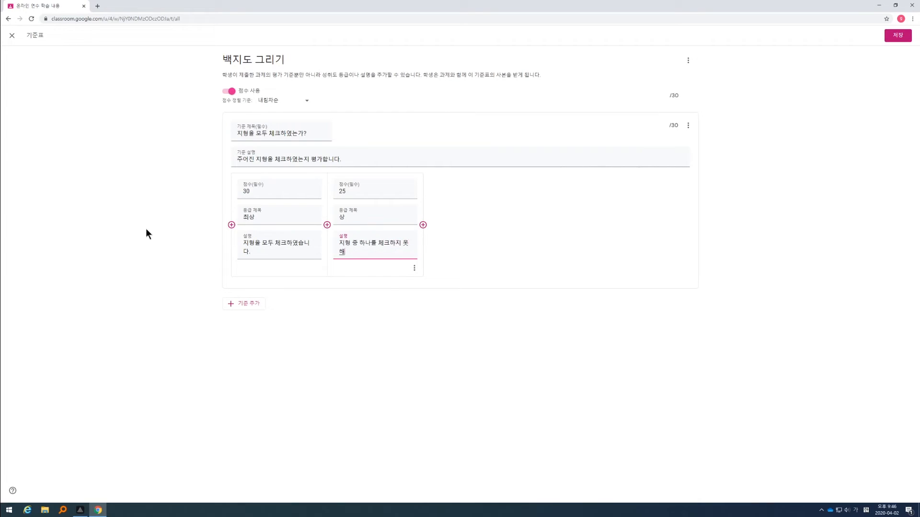
{"action": "key", "text": "BackSpace"}
{"action": "type", "text": "했습니다."}
Step: Add a 20-point level titled 중 to the first criterion, described as 지형 중 두개를 체크하지 못했습니다
{"action": "left_click", "coordinate": [328, 226]}
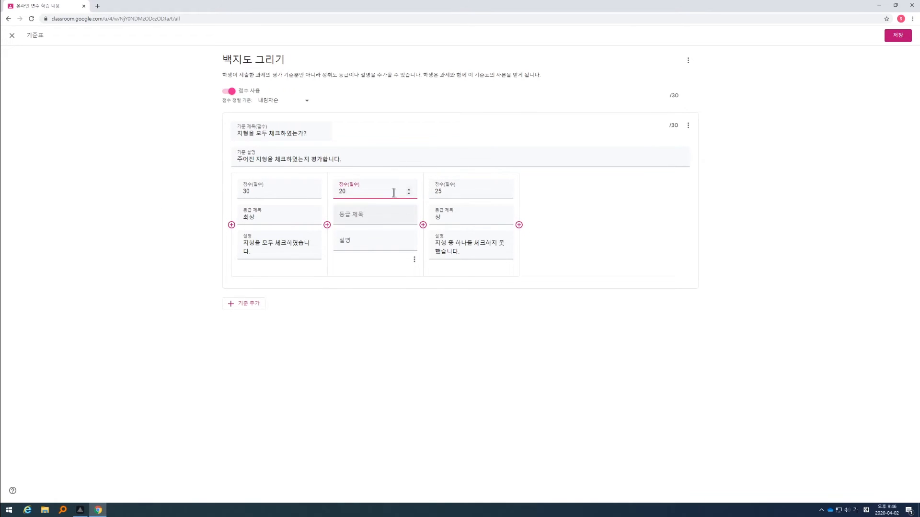
{"action": "left_click", "coordinate": [368, 219]}
{"action": "key", "text": "Tab"}
{"action": "type", "text": "지형 중"}
{"action": "type", "text": " 두개를 체크하지 못 했ㅅ"}
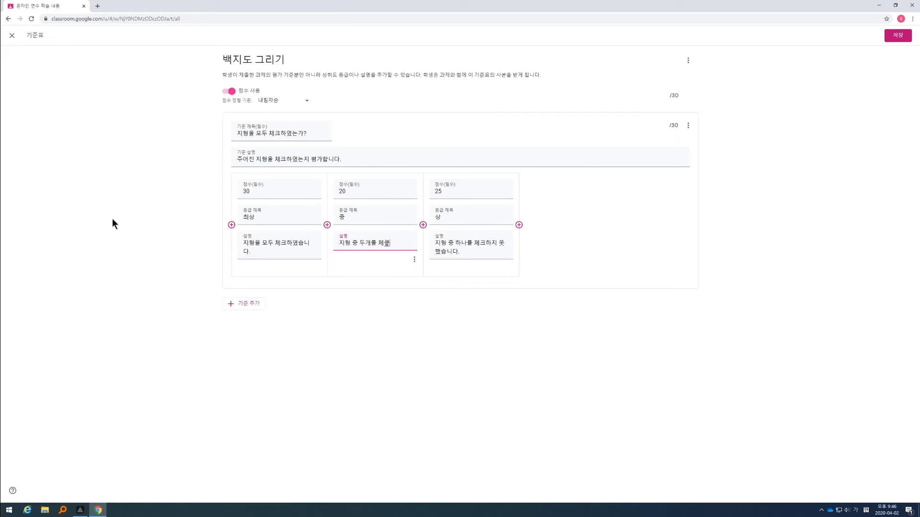
{"action": "type", "text": "습니다."}
{"action": "left_click", "coordinate": [388, 329]}
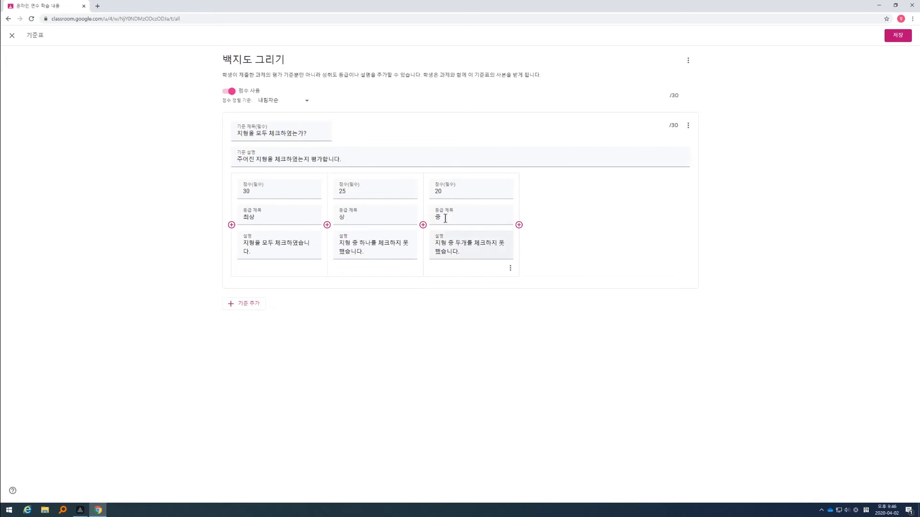
Step: Add a second criterion to the rubric with the title 지형의 이름을 모두 적었는가?
{"action": "left_click", "coordinate": [238, 310]}
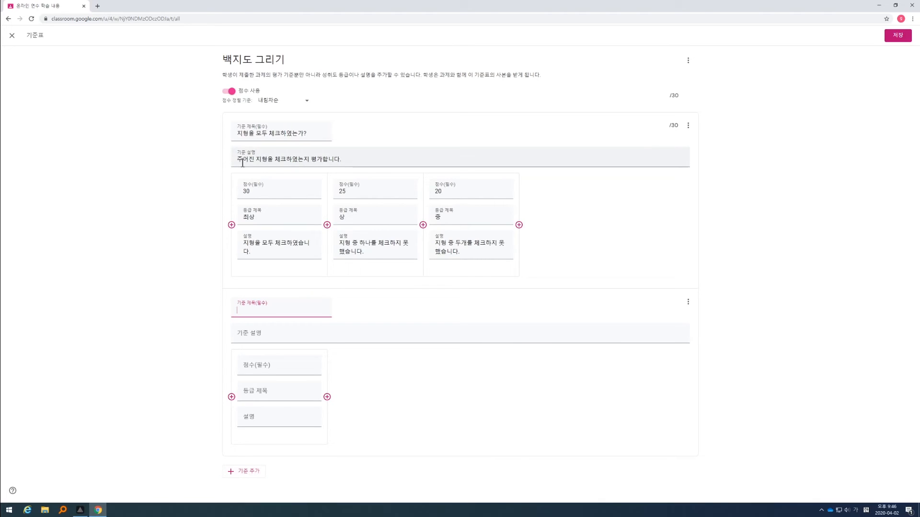
{"action": "left_click_drag", "start_coordinate": [243, 163], "coordinate": [351, 160]}
{"action": "left_click", "coordinate": [352, 160]}
{"action": "left_click", "coordinate": [259, 309]}
{"action": "type", "text": "지형의 이름을 ㅁ"}
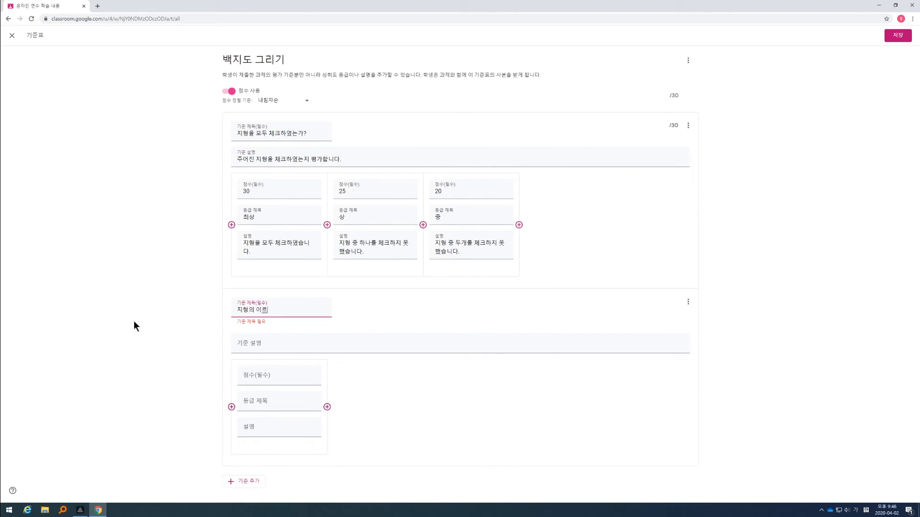
{"action": "type", "text": "모두 적었는가?"}
Step: Change the first criterion's level points to 10 for 최상, 5 for 상 and 3 for 중
{"action": "double_click", "coordinate": [249, 192]}
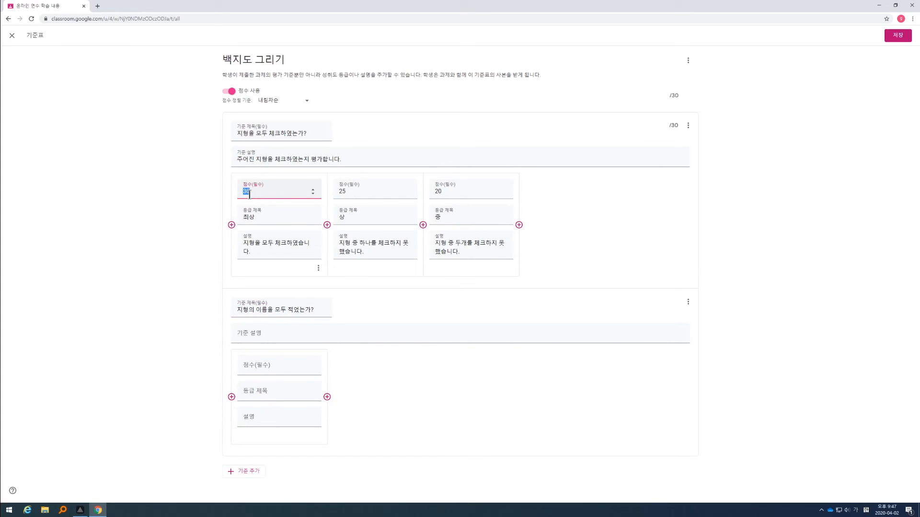
{"action": "type", "text": "10"}
{"action": "double_click", "coordinate": [347, 191]}
{"action": "type", "text": "5"}
{"action": "double_click", "coordinate": [456, 194]}
{"action": "type", "text": "3"}
Step: Enter 이름을 평가합니다. as the second criterion's description
{"action": "left_click", "coordinate": [268, 335]}
{"action": "type", "text": "이름을 평갈"}
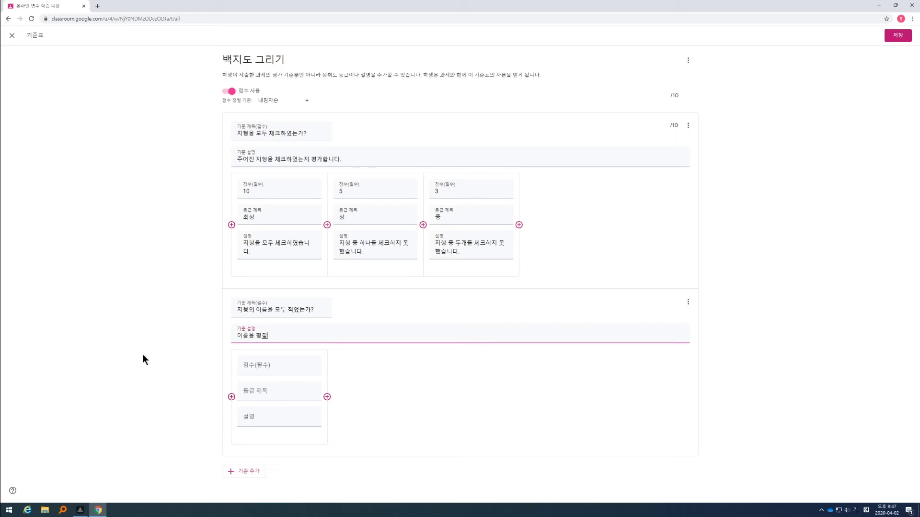
{"action": "key", "text": "BackSpace"}
{"action": "type", "text": "합니다."}
Step: Set the second criterion's first level to 20 points, titled 최상, with the description 모두 적음
{"action": "left_click", "coordinate": [261, 369]}
{"action": "type", "text": "20"}
{"action": "left_click", "coordinate": [258, 390]}
{"action": "type", "text": "최상"}
{"action": "key", "text": "Tab"}
{"action": "type", "text": "모두 적음"}
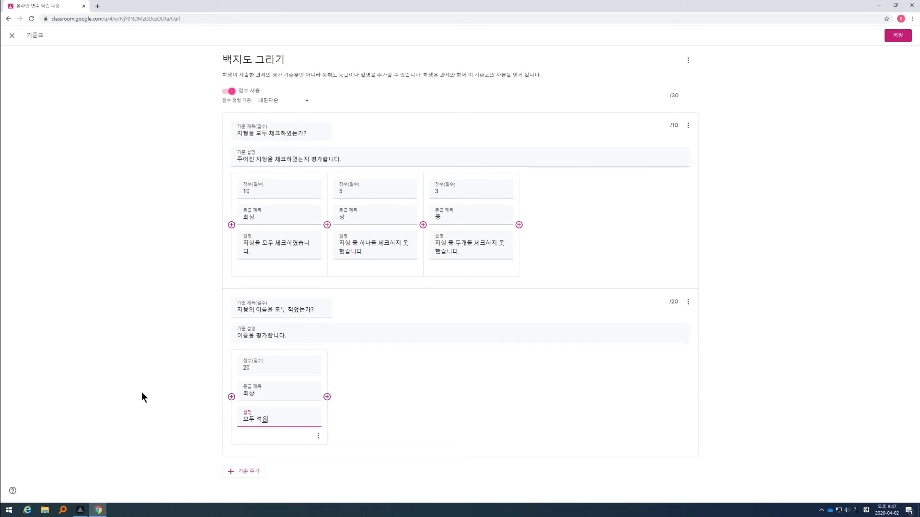
Step: Add a 10-point level titled 중 to the second criterion, with the description 두 개는 못 적음
{"action": "left_click", "coordinate": [327, 396]}
{"action": "type", "text": "10"}
{"action": "key", "text": "Tab"}
{"action": "type", "text": "중"}
{"action": "key", "text": "Tab"}
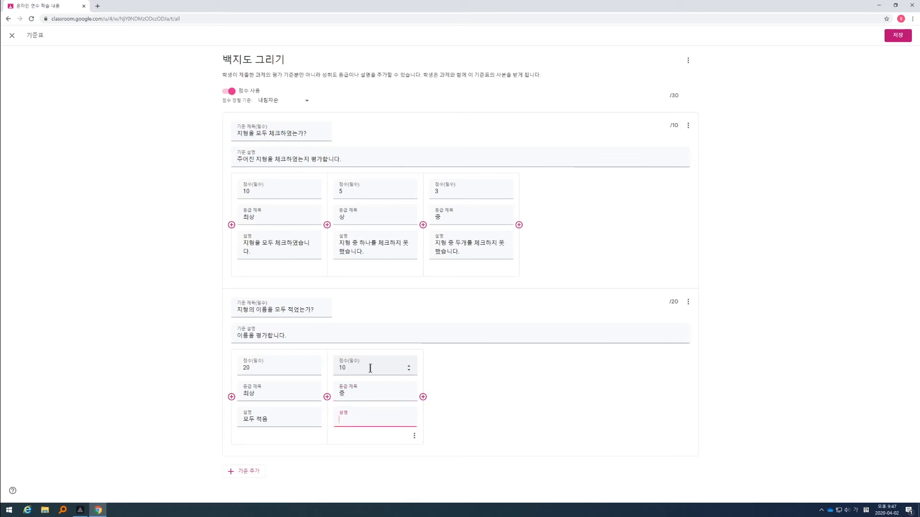
{"action": "type", "text": "두개는 못적음"}
{"action": "key", "text": "Left"}
{"action": "key", "text": "Left"}
{"action": "left_click", "coordinate": [346, 418]}
{"action": "left_click", "coordinate": [470, 409]}
Step: Add a 5-point level titled 하 to the second criterion, with a description for students who wrote none of the names
{"action": "left_click", "coordinate": [424, 398]}
{"action": "type", "text": "5"}
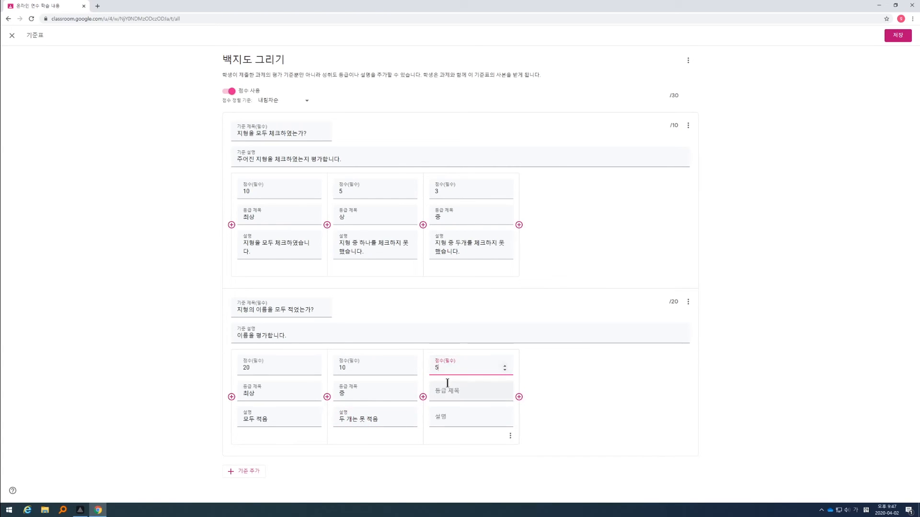
{"action": "key", "text": "Tab"}
{"action": "type", "text": "하"}
{"action": "key", "text": "Tab"}
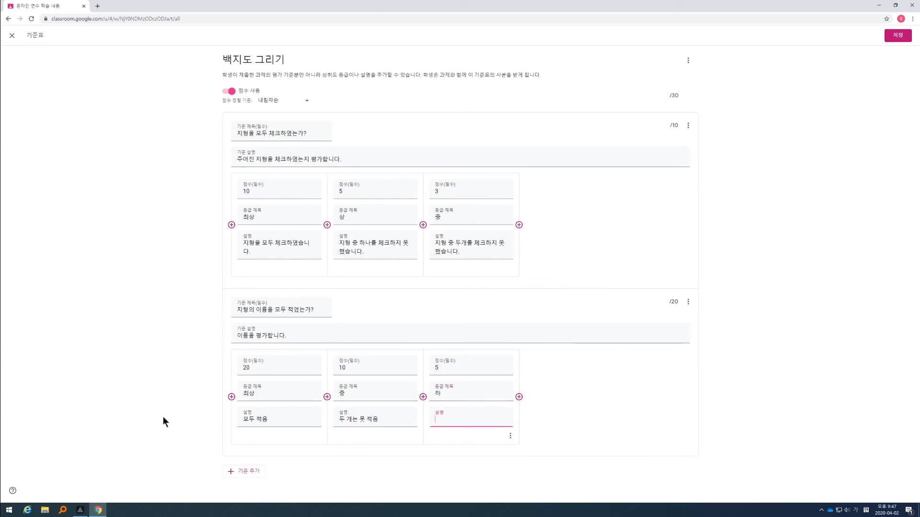
{"action": "type", "text": "모두 못지"}
{"action": "key", "text": "Left"}
{"action": "left_click", "coordinate": [178, 420]}
Step: Save the rubric and publish the 백지도 그리기 assignment to the class
{"action": "left_click", "coordinate": [895, 37]}
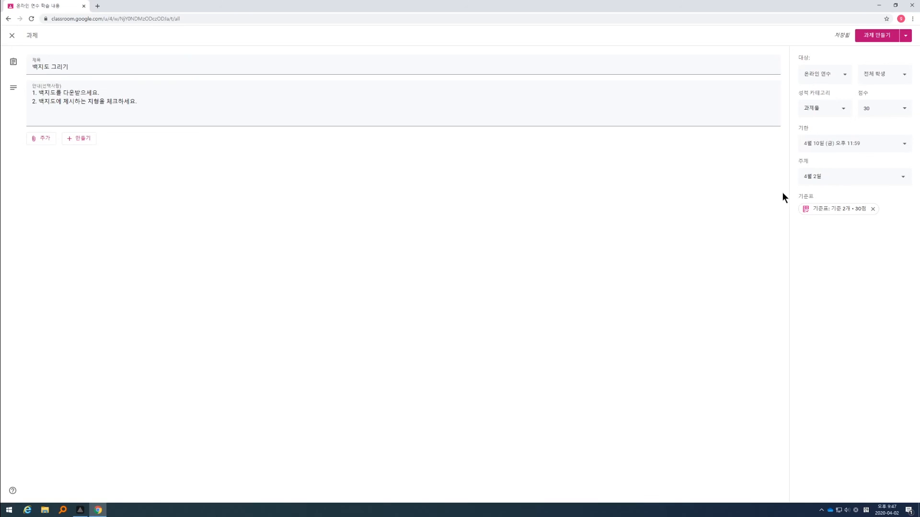
{"action": "left_click", "coordinate": [874, 40]}
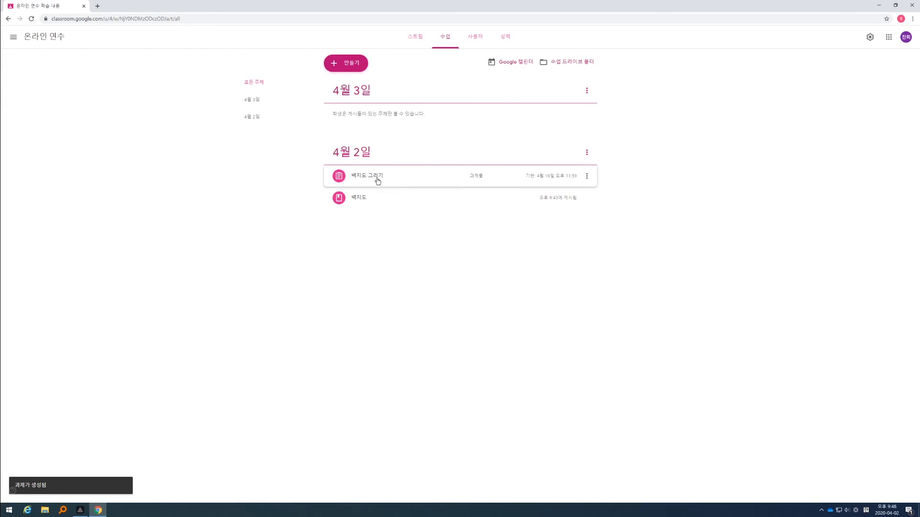
Step: Move the 백지도 그리기 assignment below the 백지도 material within the 4월 2일 topic
{"action": "left_click", "coordinate": [586, 177]}
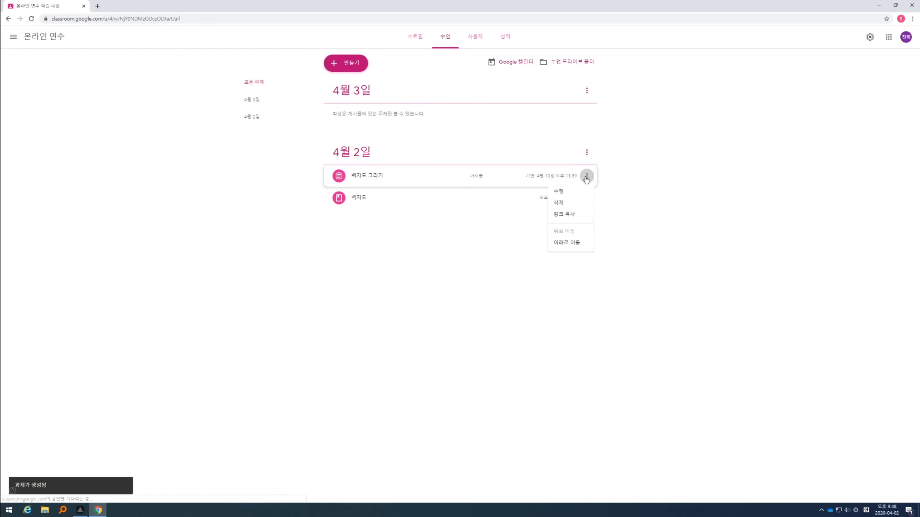
{"action": "left_click", "coordinate": [566, 244]}
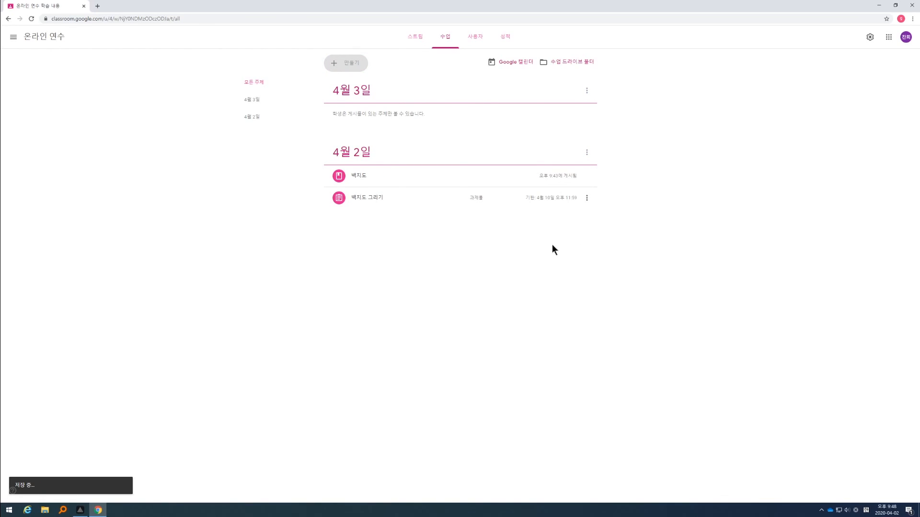
{"action": "left_click_drag", "start_coordinate": [360, 199], "coordinate": [376, 187]}
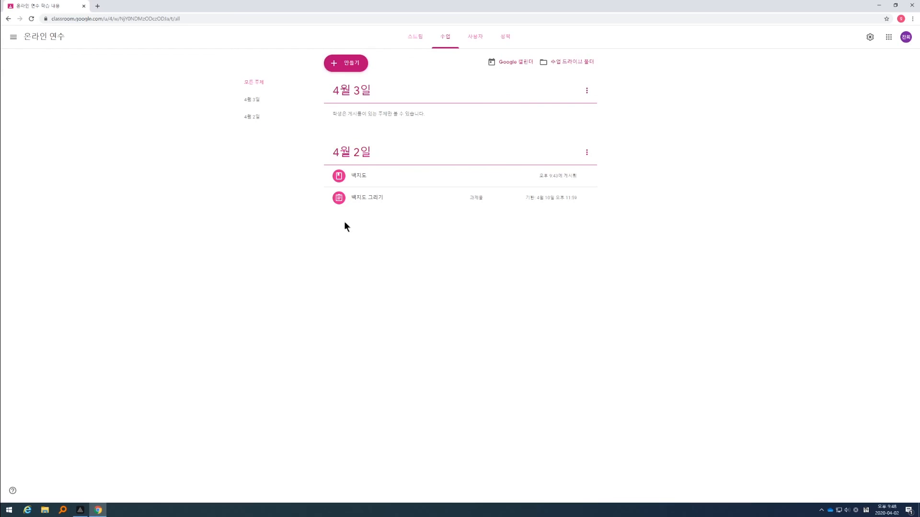
Step: Expand the 백지도 그리기 assignment's details and open its student work page
{"action": "left_click", "coordinate": [363, 205]}
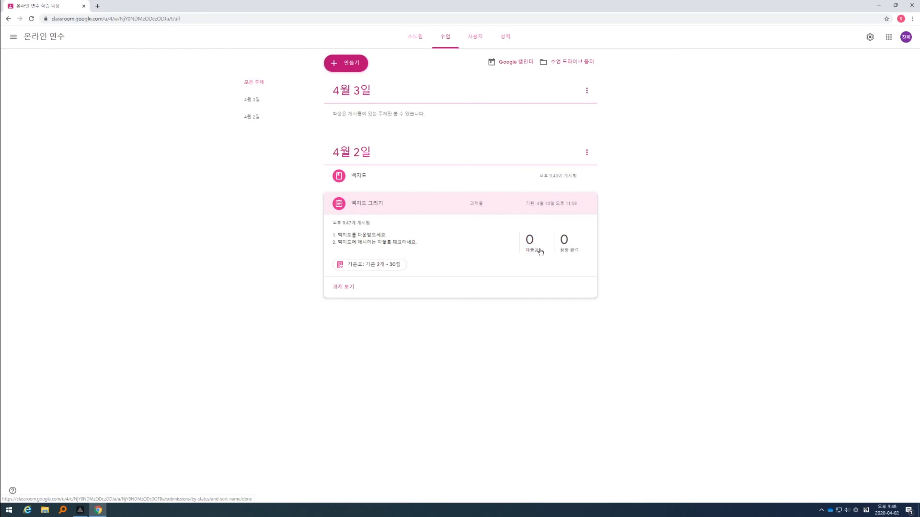
{"action": "left_click", "coordinate": [343, 288]}
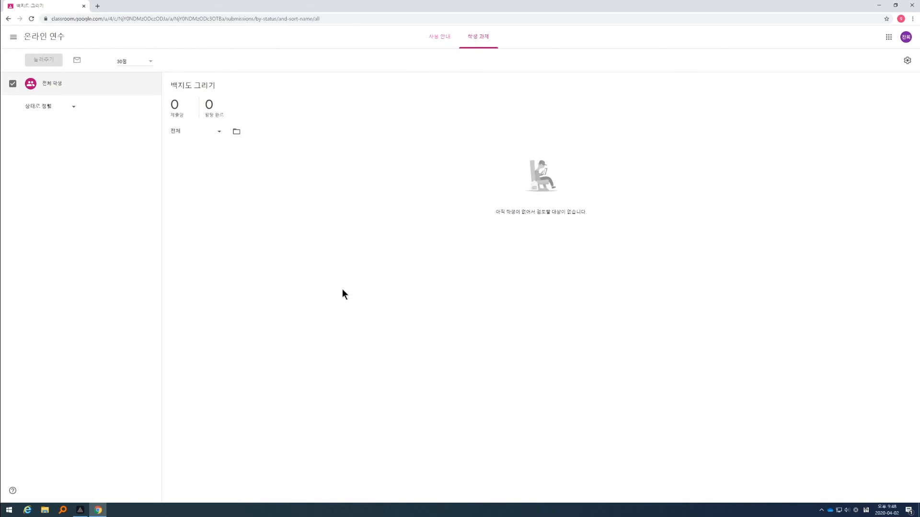